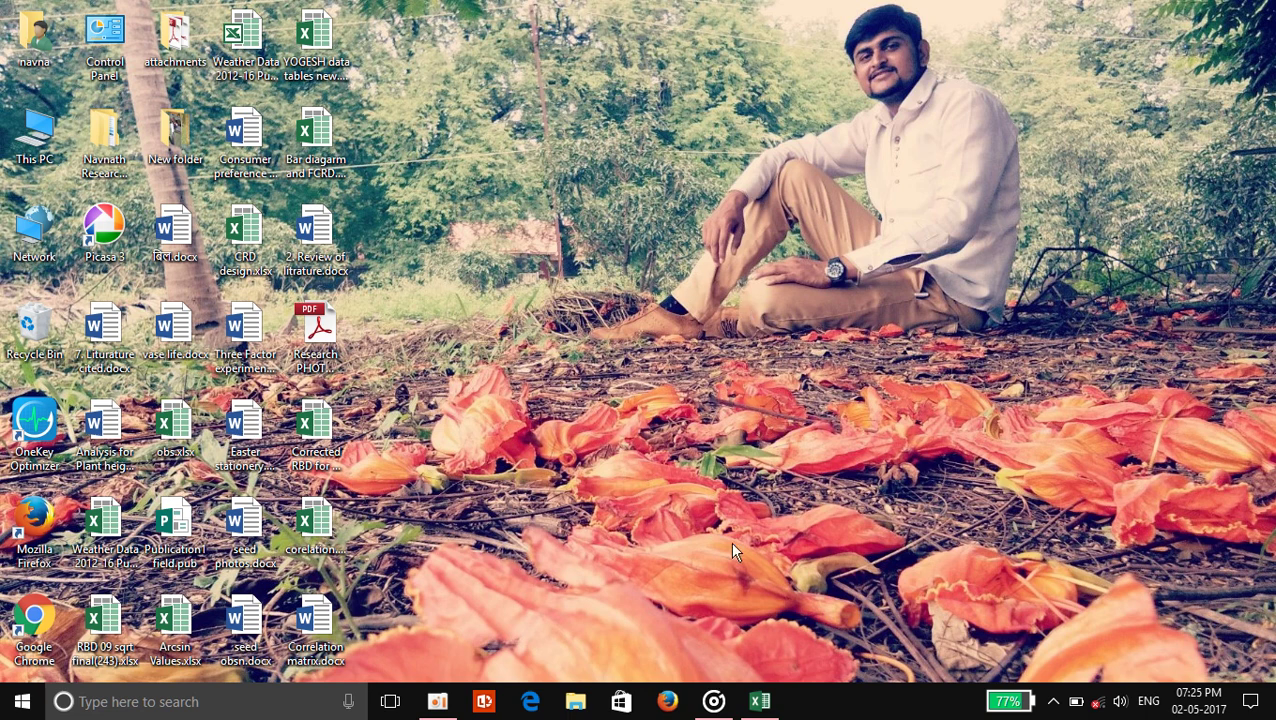
# - Switch to the CRD design.xlsx workbook in Excel and widen column B to fit the Treatment heading
pyautogui.click(760, 701)
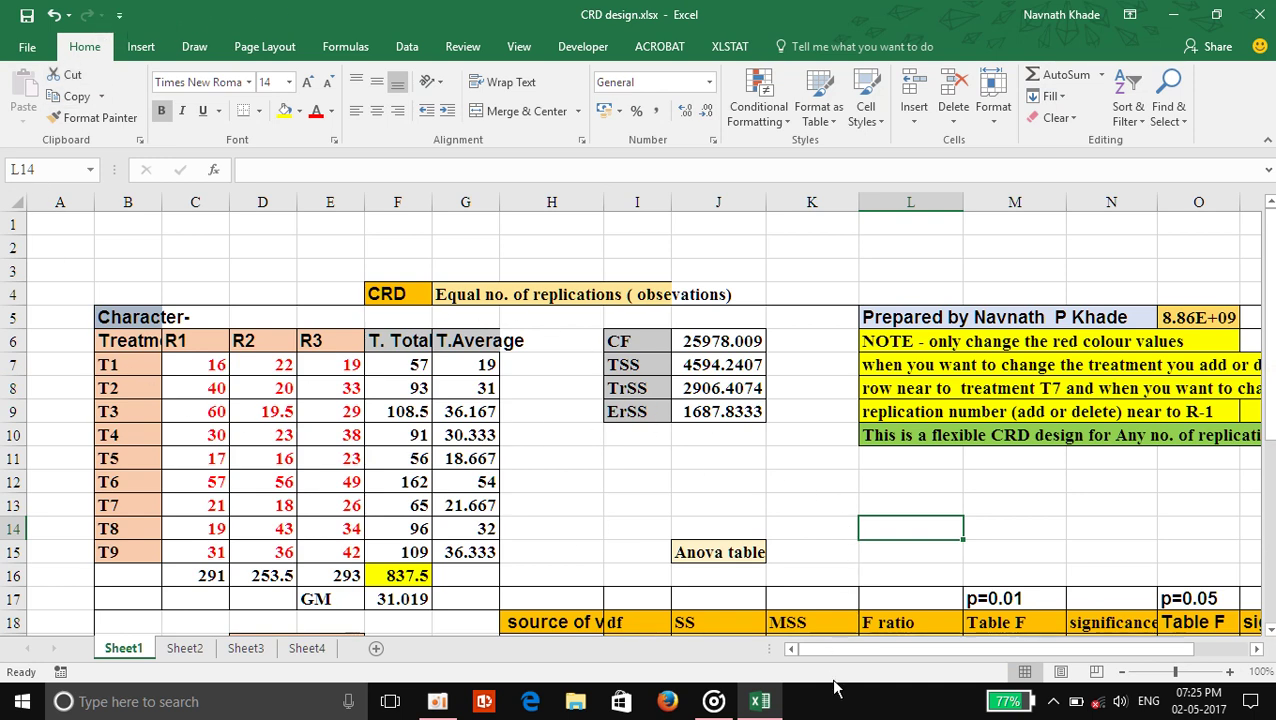
pyautogui.moveTo(850, 650); pyautogui.dragTo(870, 672)
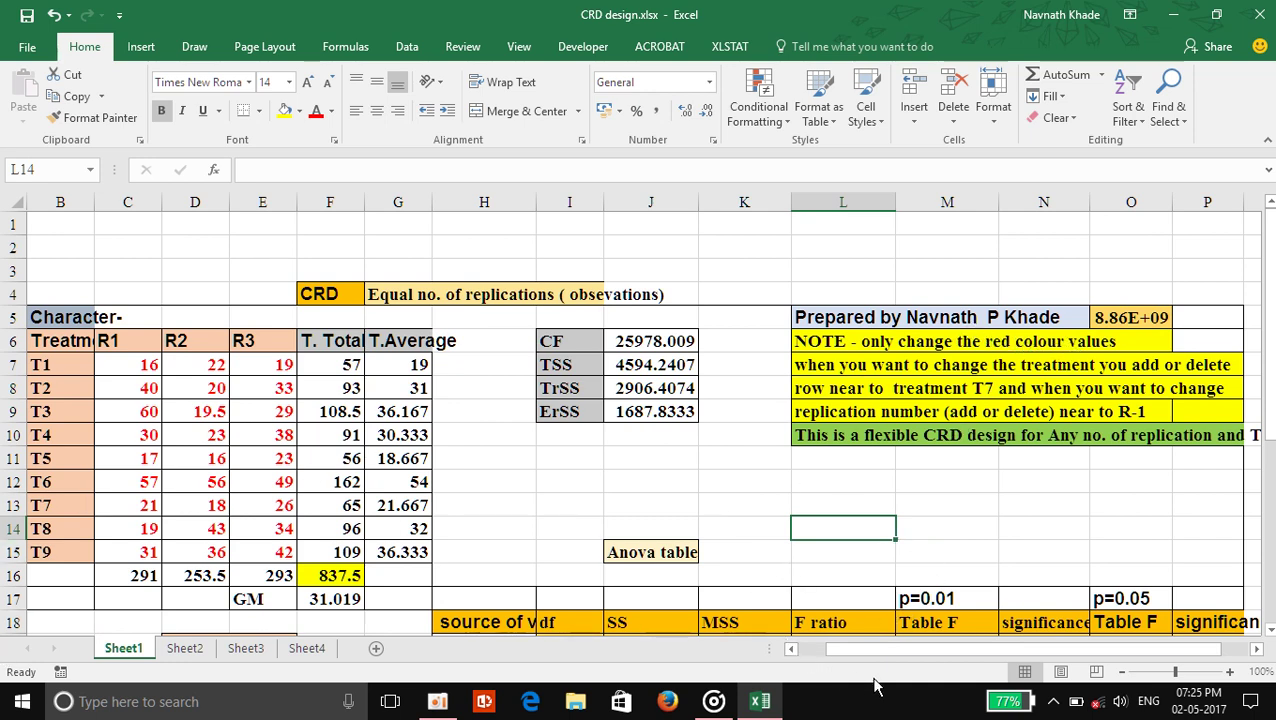
pyautogui.moveTo(930, 650); pyautogui.dragTo(922, 650)
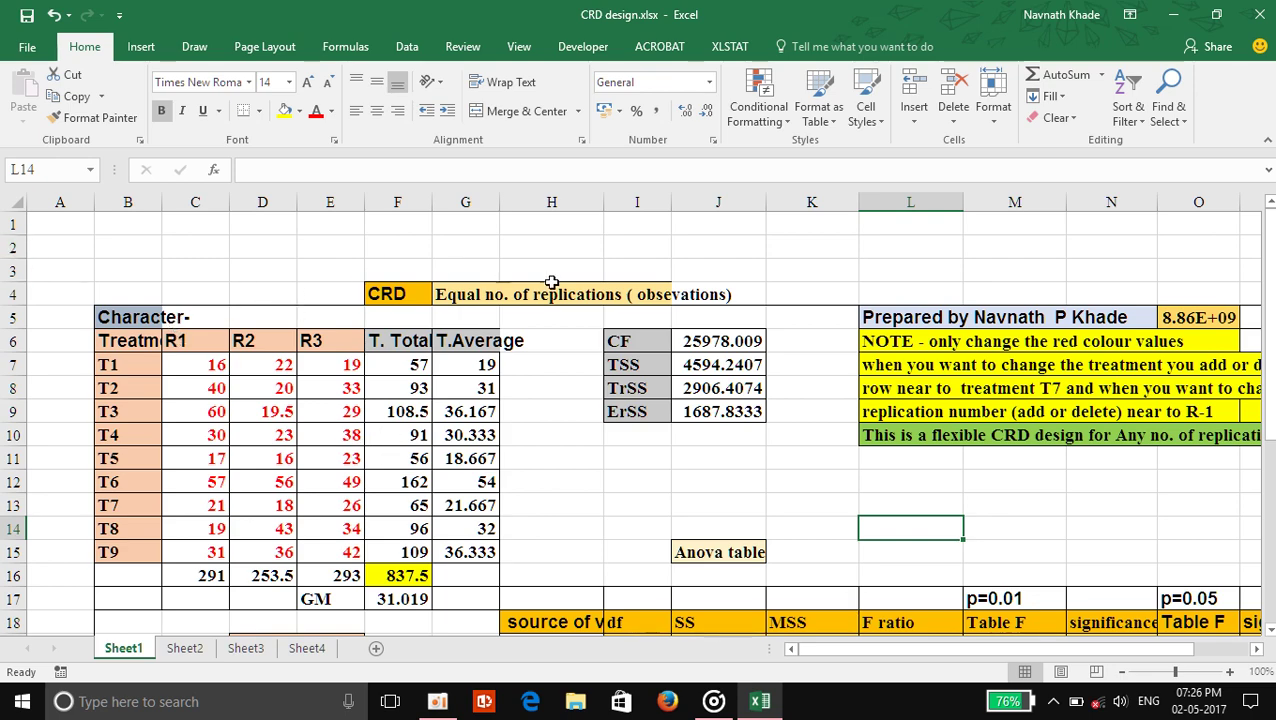
pyautogui.scroll(-2, 652, 541)
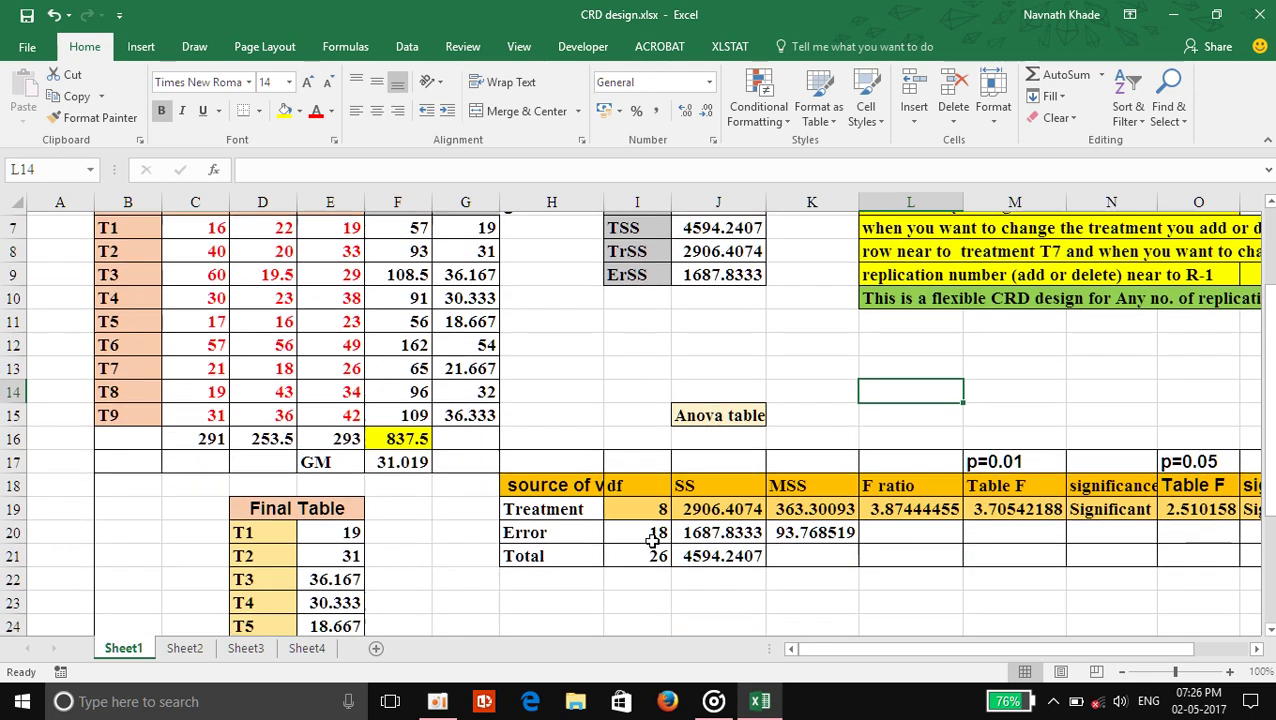
pyautogui.scroll(2, 541, 464)
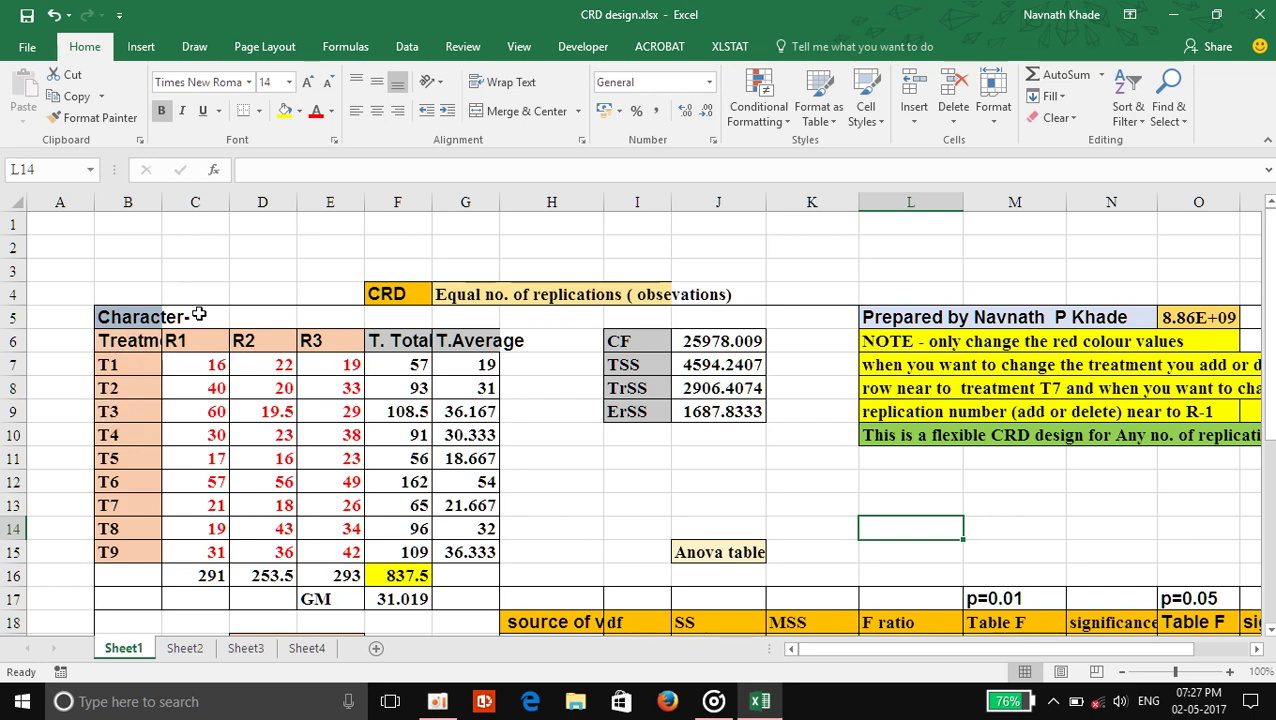
pyautogui.moveTo(162, 203); pyautogui.dragTo(185, 203)
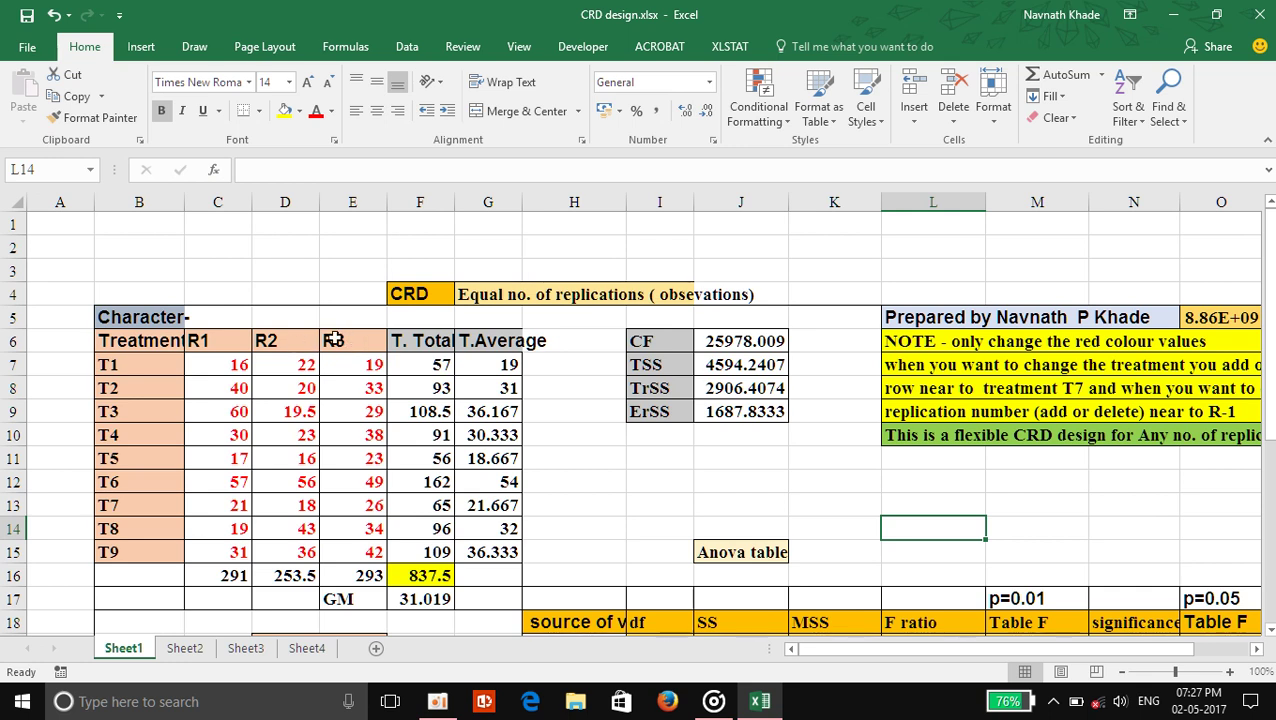
# - Examine the formulas behind treatment T1's total in F7 and average in G7
pyautogui.click(443, 363)
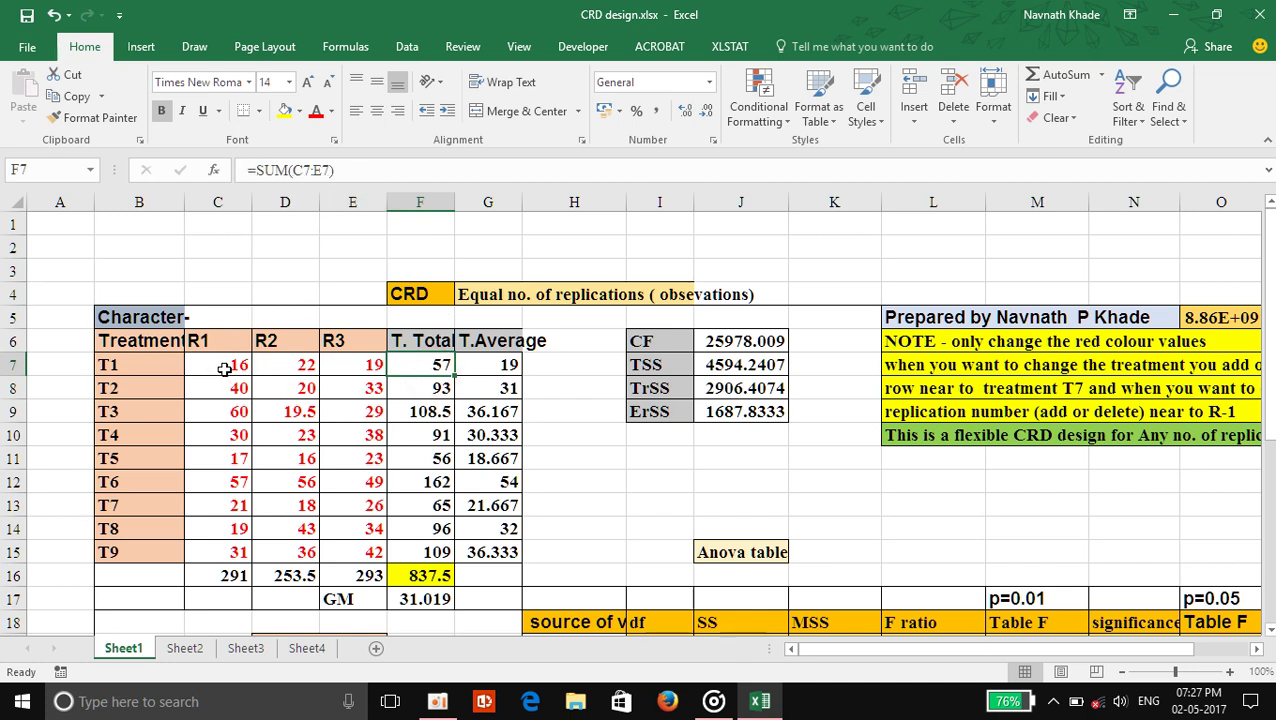
pyautogui.click(495, 364)
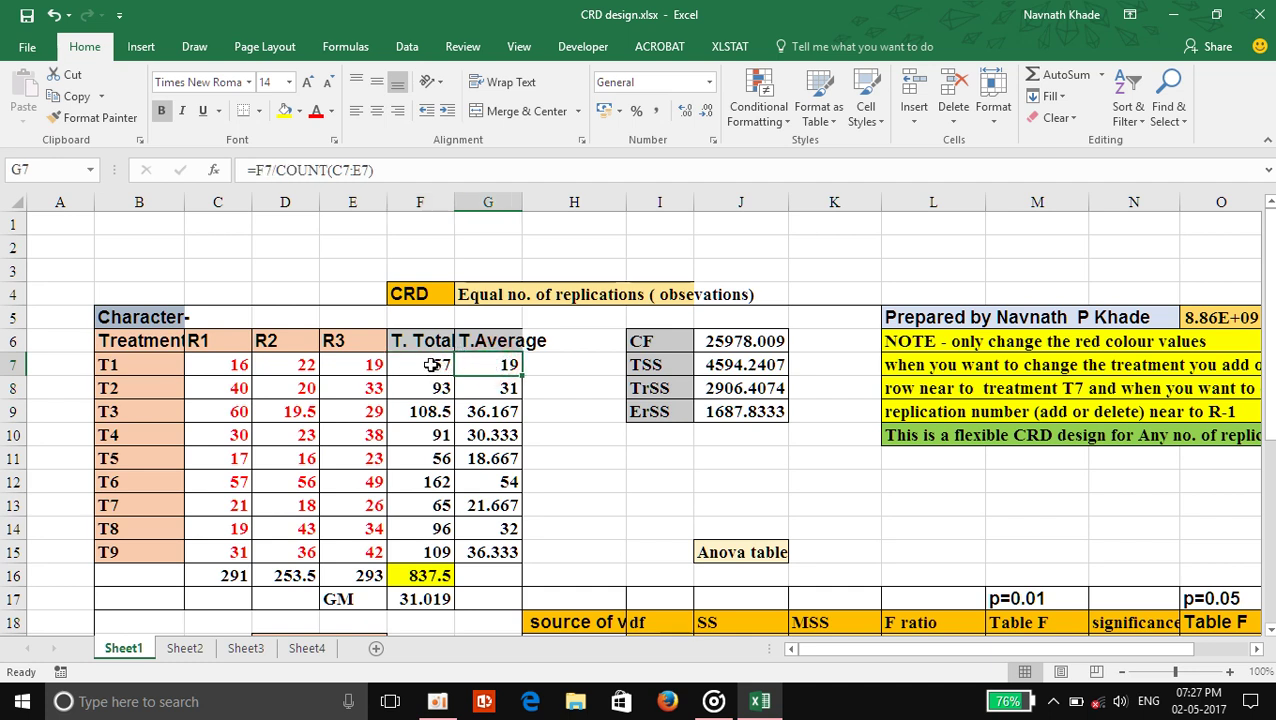
pyautogui.click(437, 367)
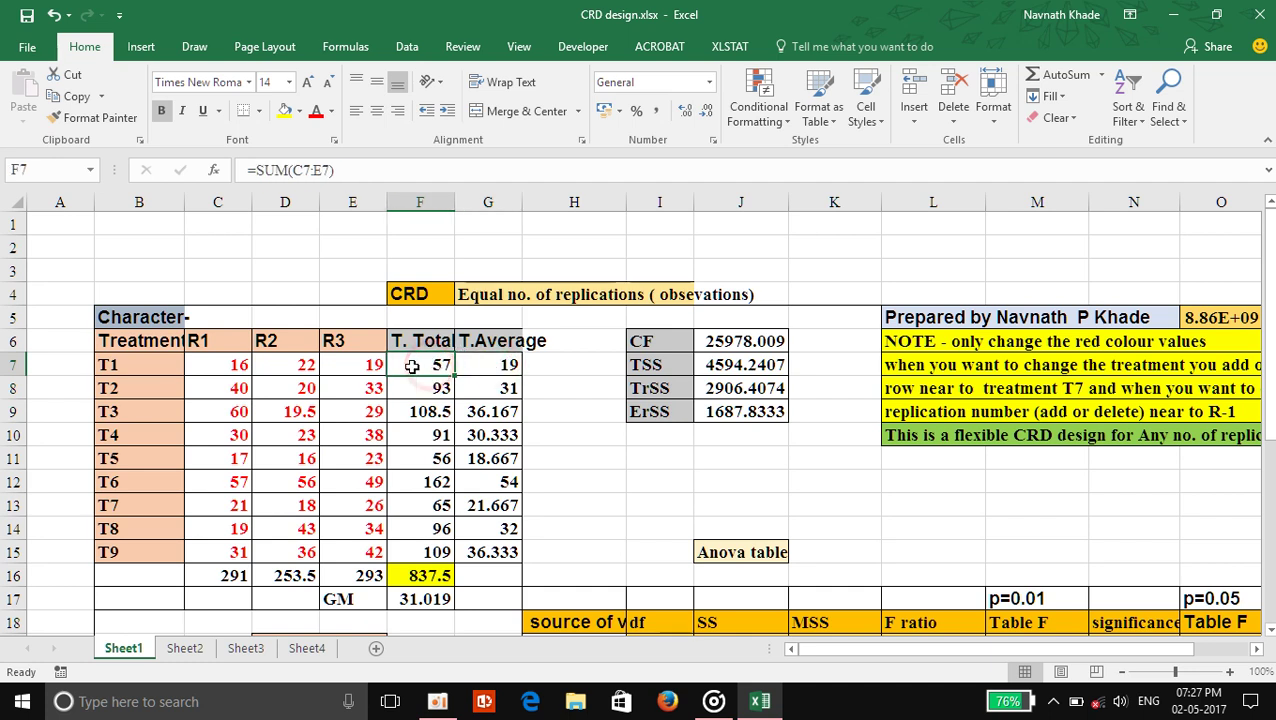
pyautogui.click(495, 365)
# - Inspect the CF, TSS, TrSS and ErSS formulas in cells J6 through J9
pyautogui.scroll(-1, 265, 484)
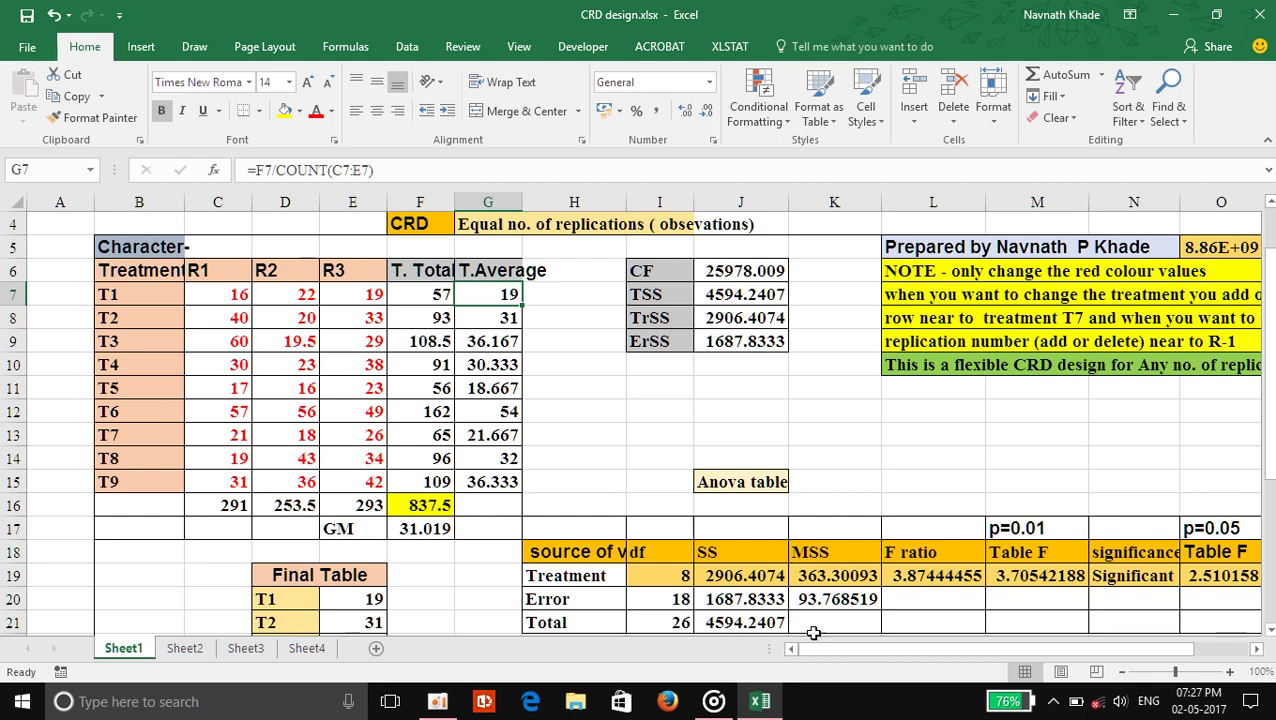
pyautogui.moveTo(846, 648); pyautogui.dragTo(866, 648)
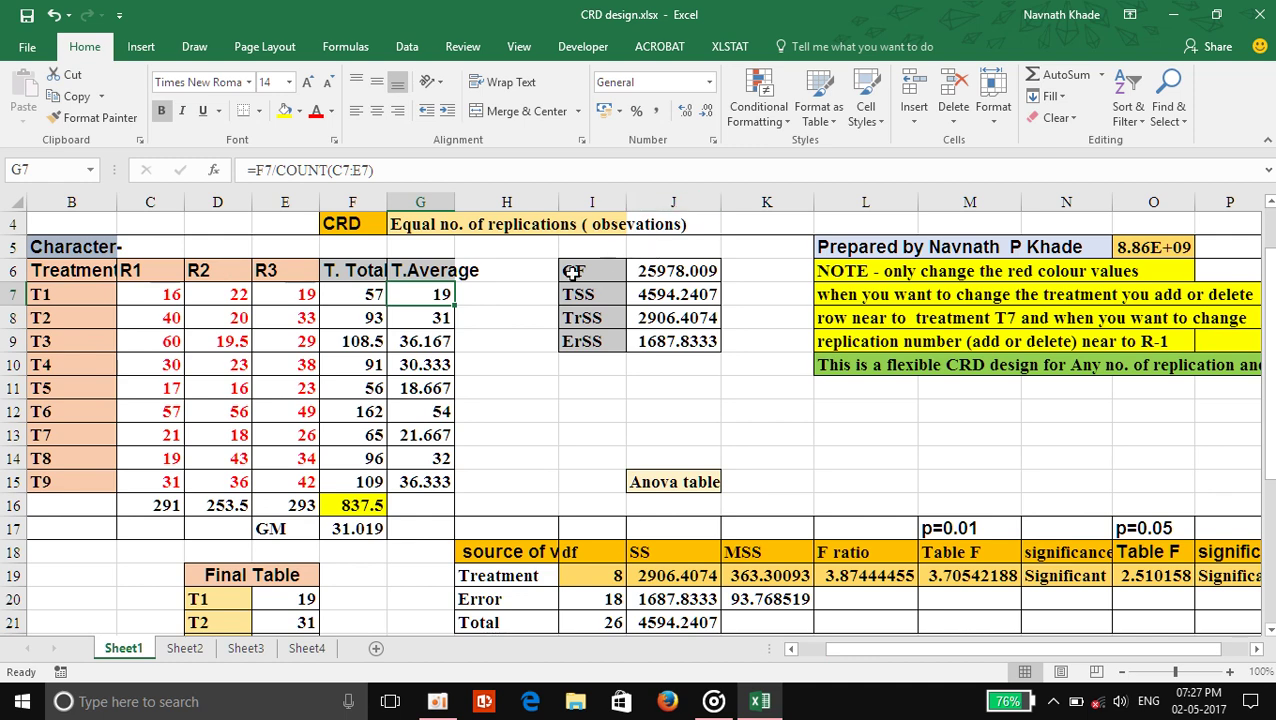
pyautogui.click(672, 268)
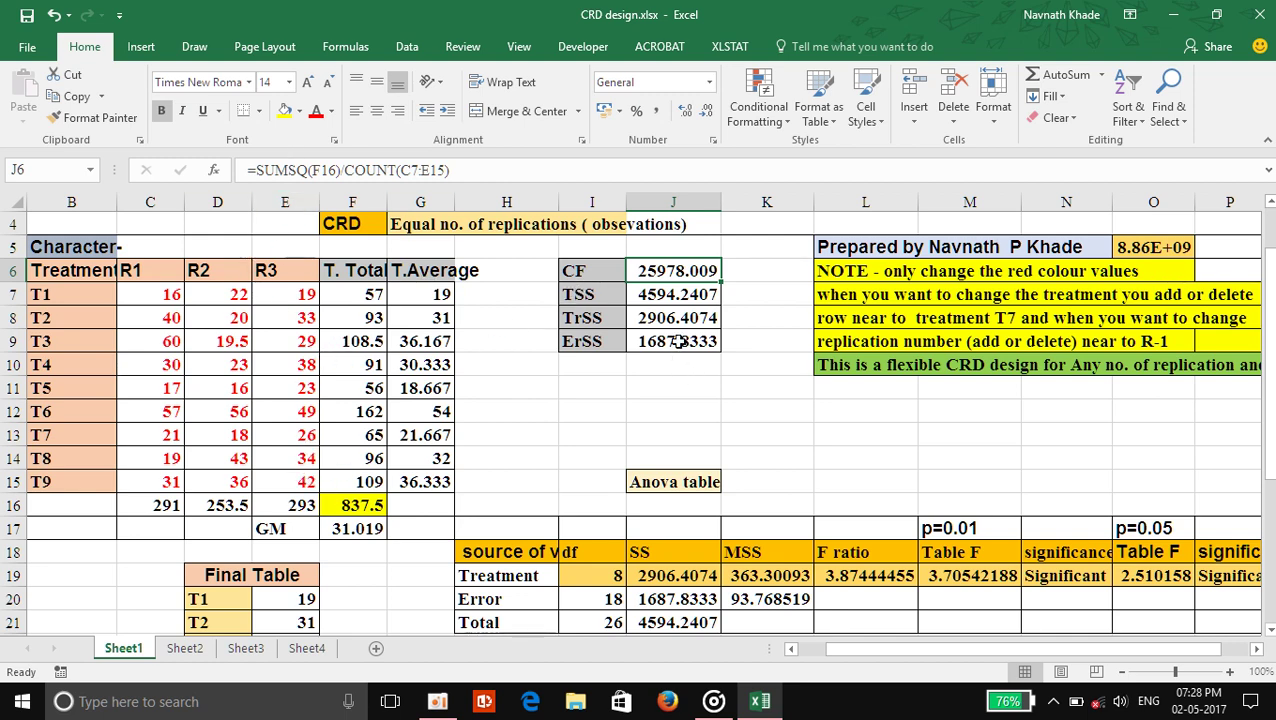
pyautogui.click(698, 294)
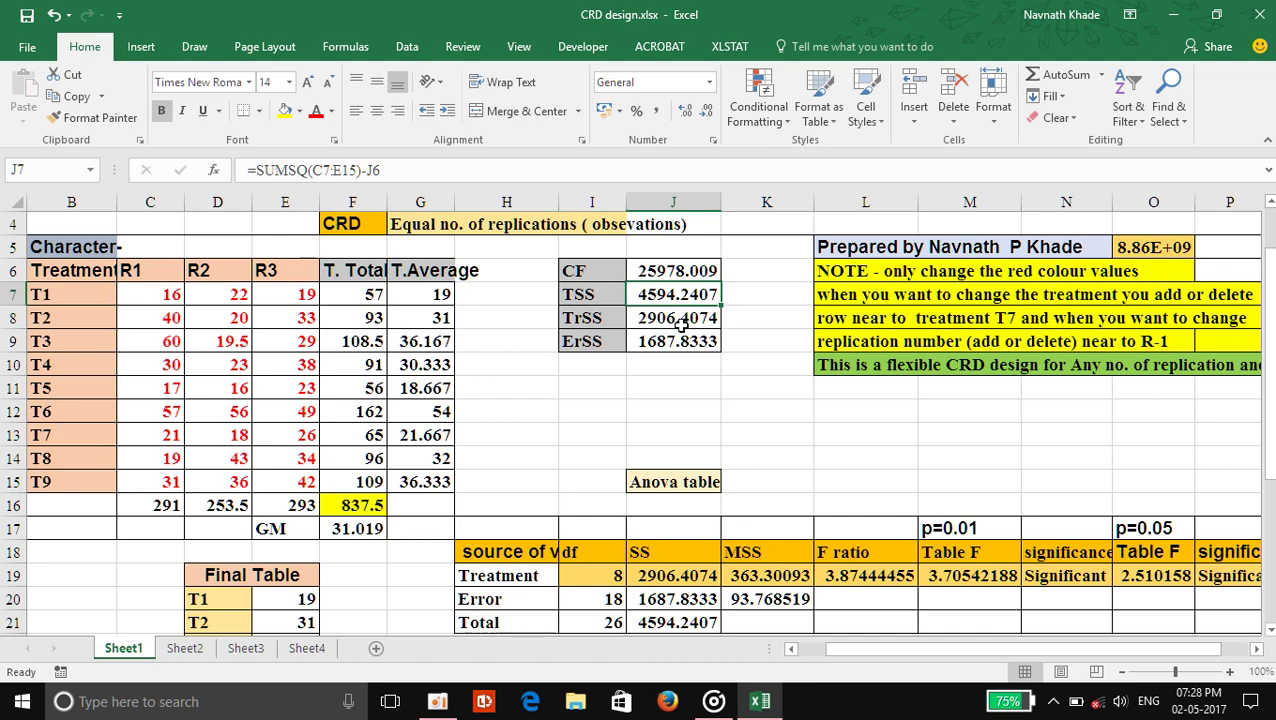
pyautogui.click(646, 318)
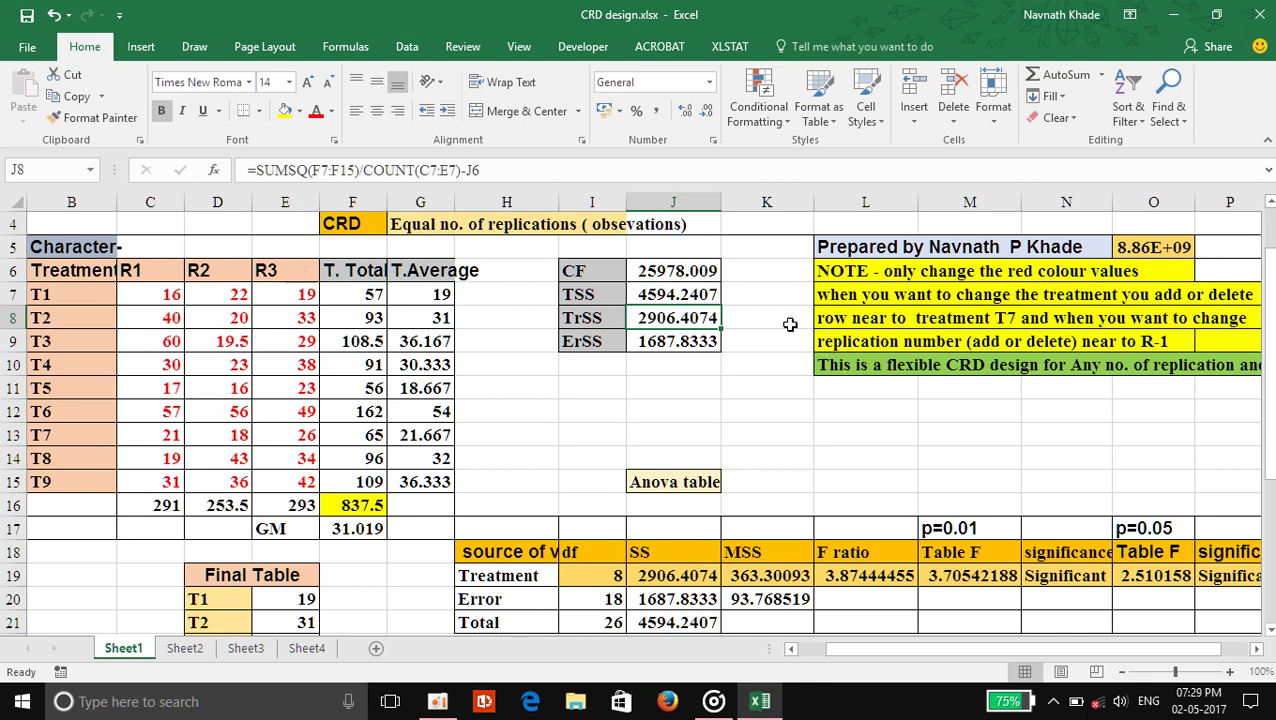
pyautogui.click(673, 341)
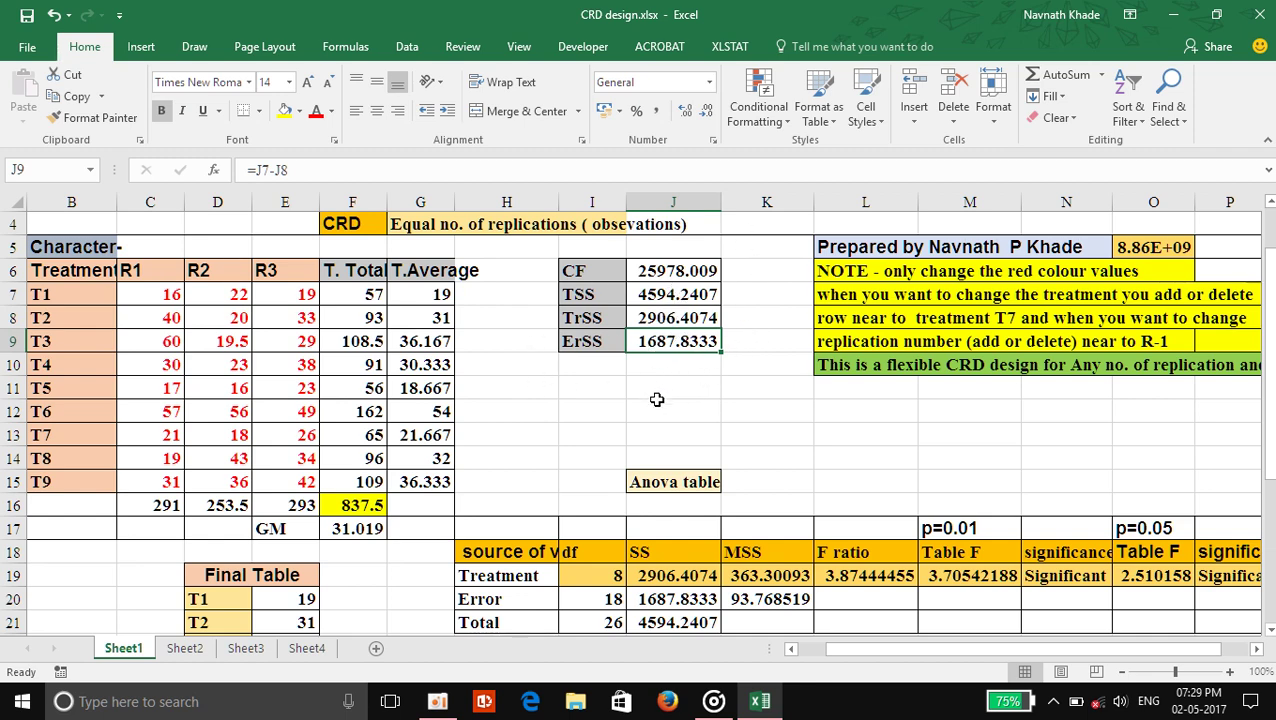
# - Review the degrees-of-freedom formulas for Treatment, Error and Total in the Anova table, cells I19 to I21
pyautogui.scroll(-1, 657, 400)
pyautogui.scroll(-1, 700, 380)
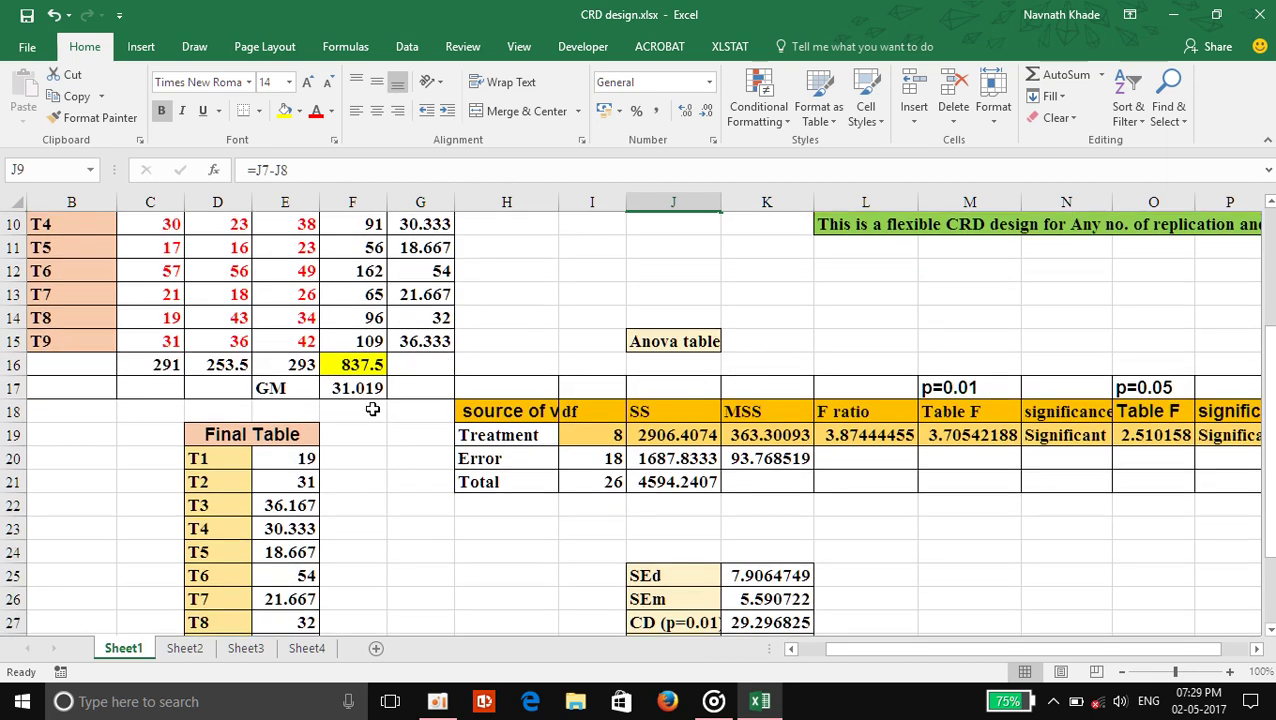
pyautogui.scroll(-2, 562, 420)
pyautogui.scroll(2, 565, 392)
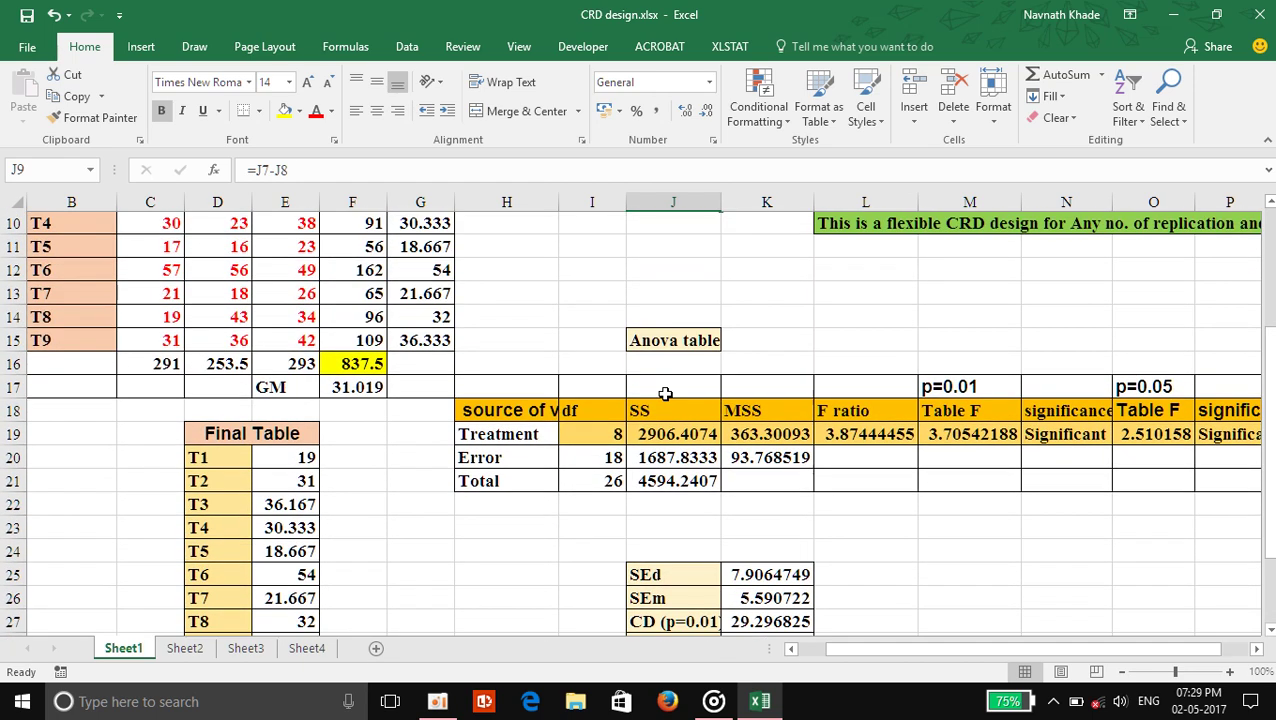
pyautogui.click(611, 436)
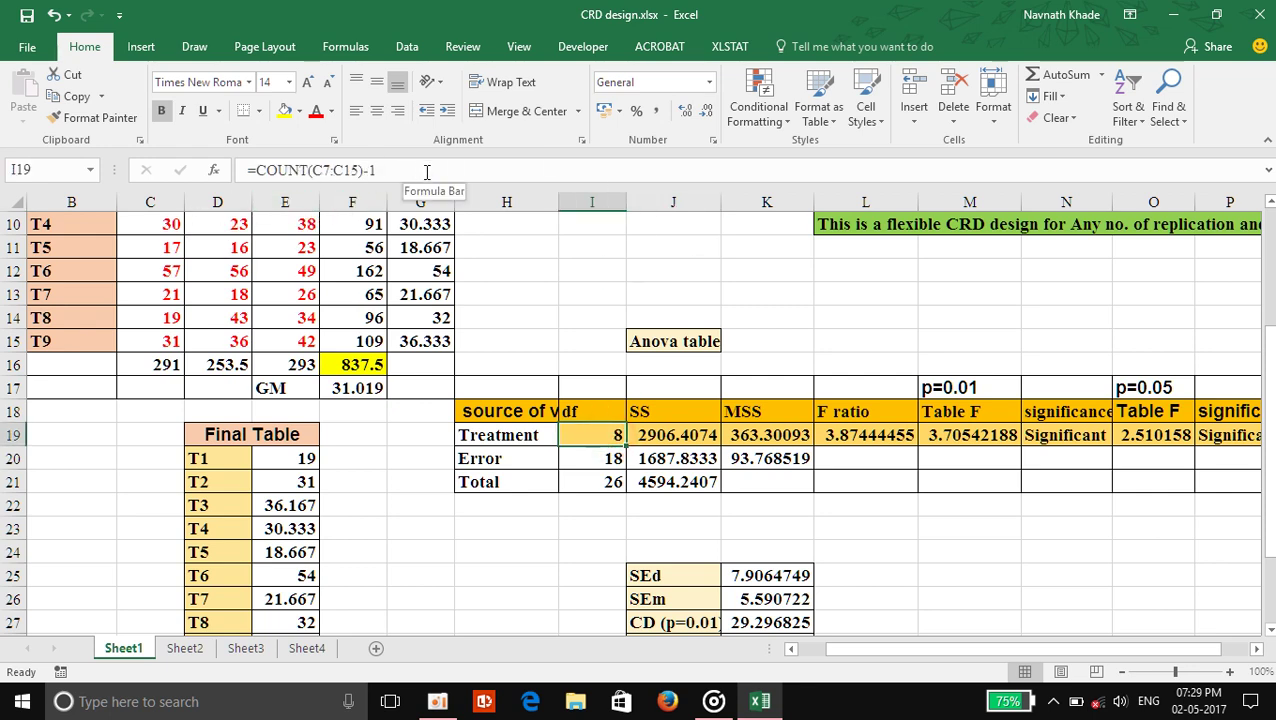
pyautogui.scroll(2, 530, 384)
pyautogui.scroll(-1, 630, 570)
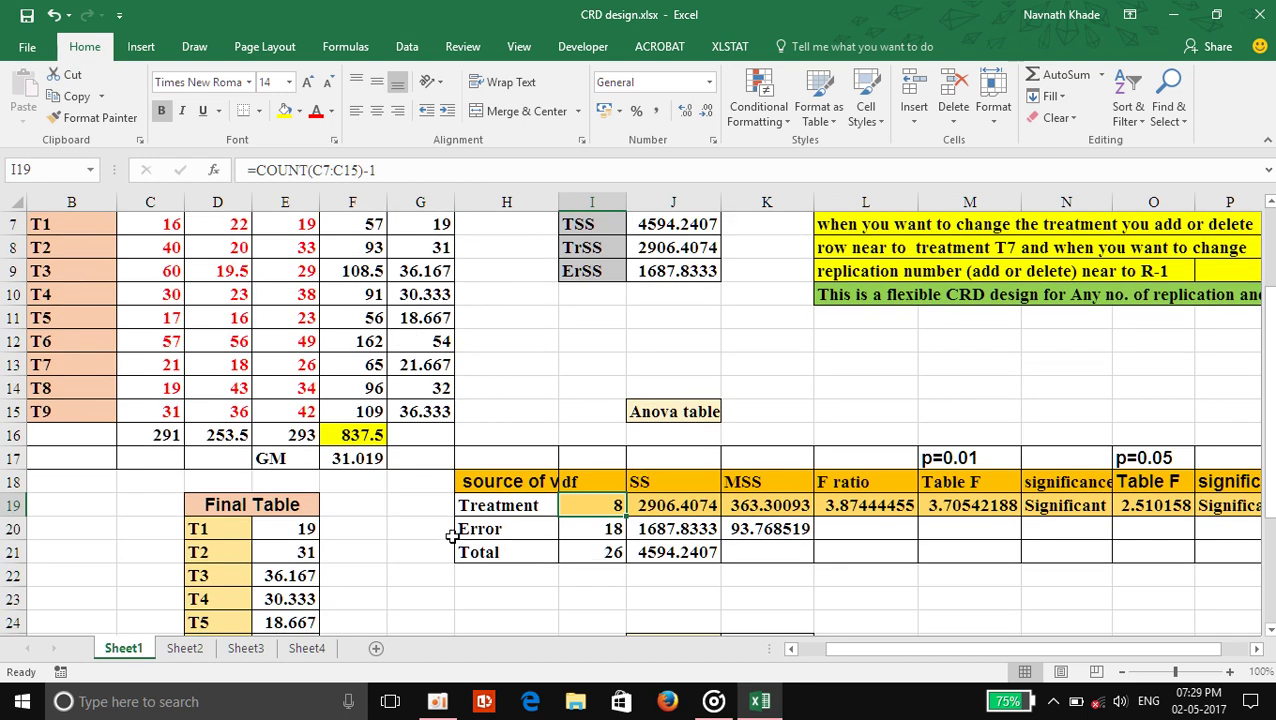
pyautogui.click(618, 524)
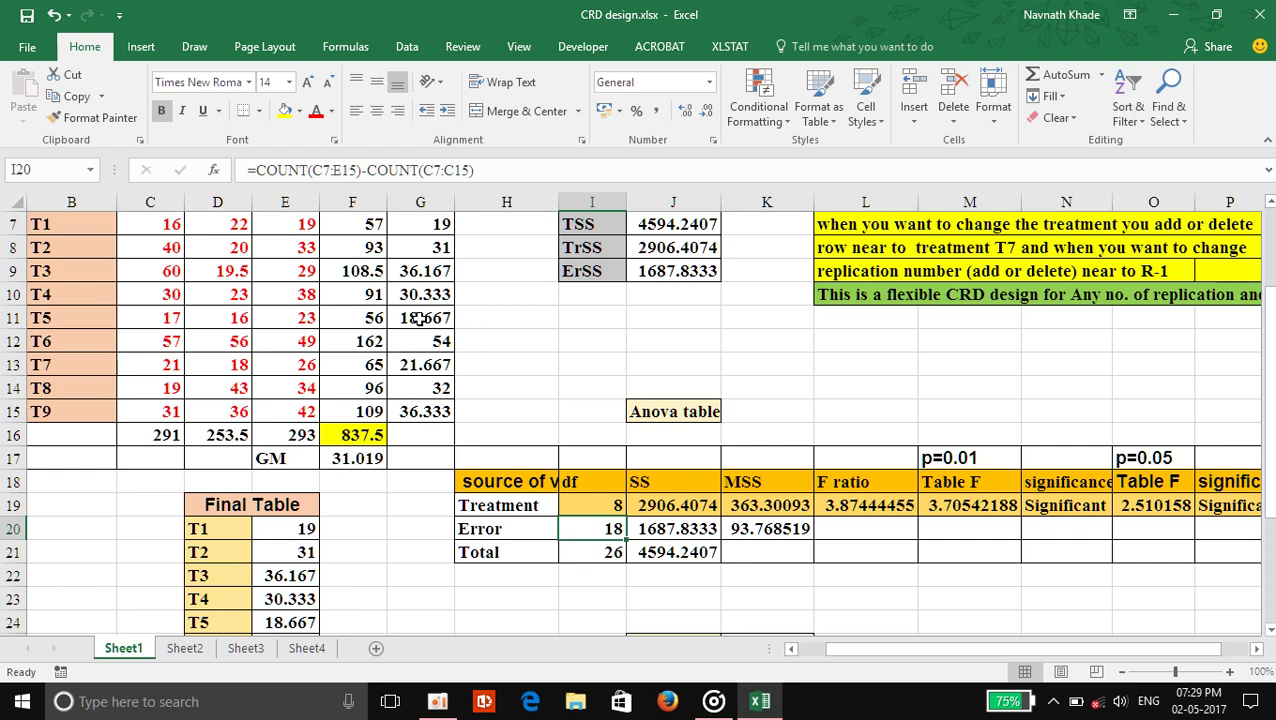
pyautogui.scroll(1, 420, 310)
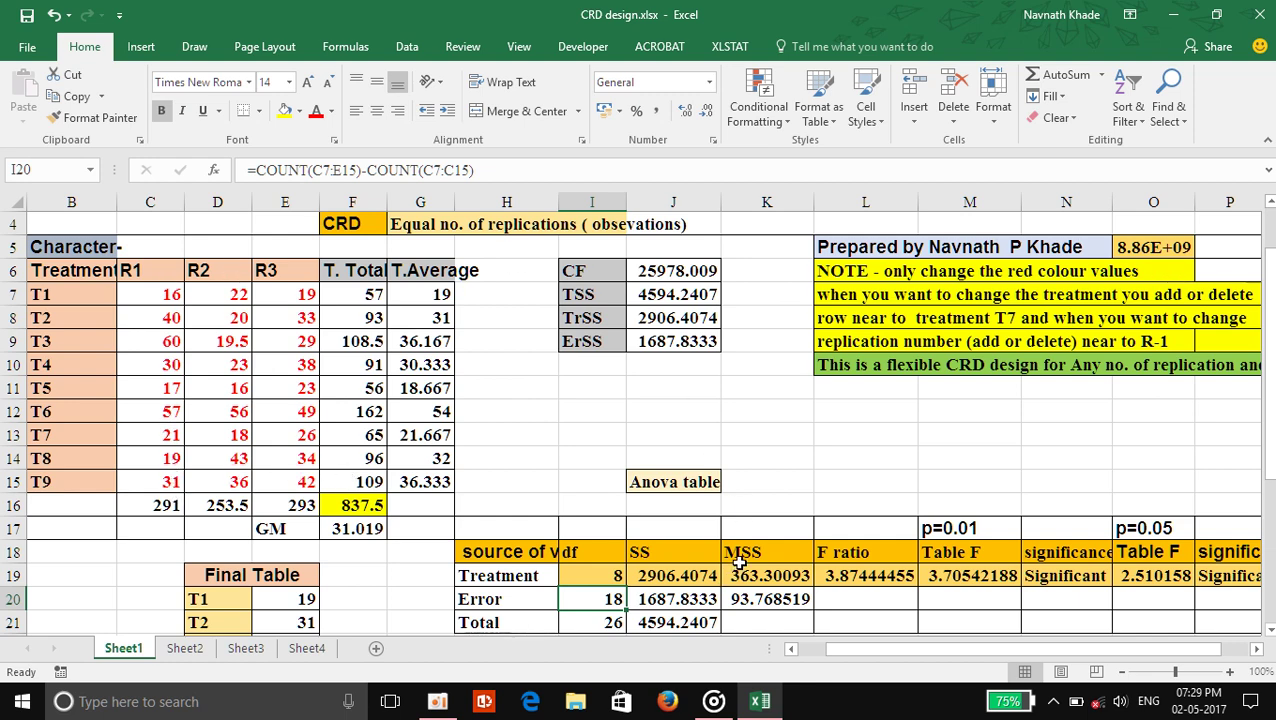
pyautogui.scroll(-1, 738, 556)
pyautogui.click(612, 551)
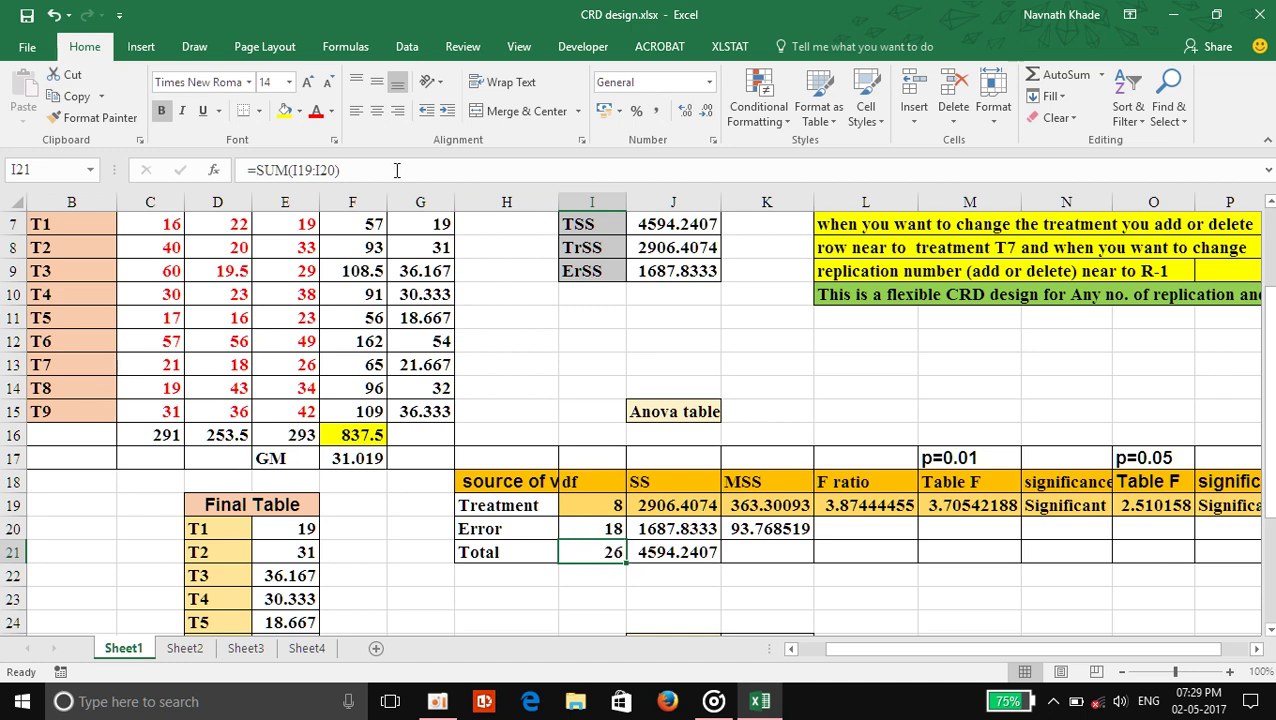
# - Check the Anova table's treatment SS formula in J19 and the treatment and error MSS formulas in K19 and K20
pyautogui.click(690, 506)
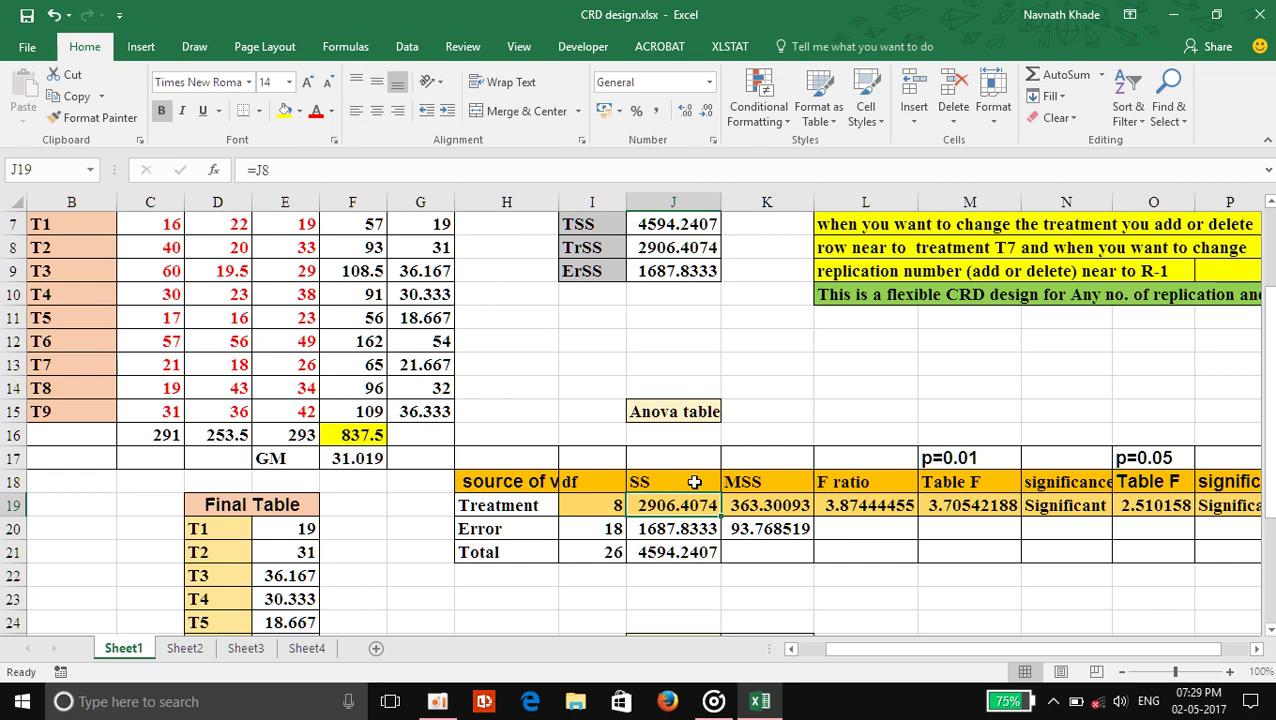
pyautogui.scroll(2, 712, 392)
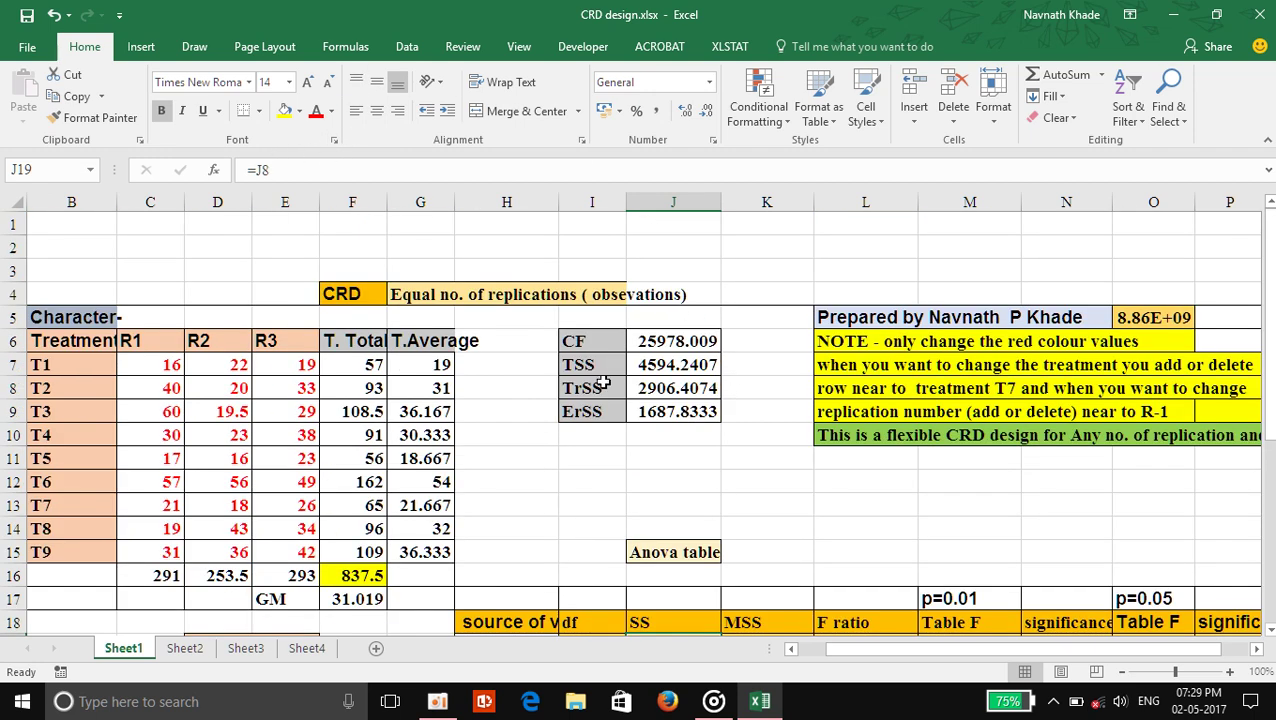
pyautogui.scroll(-1, 770, 607)
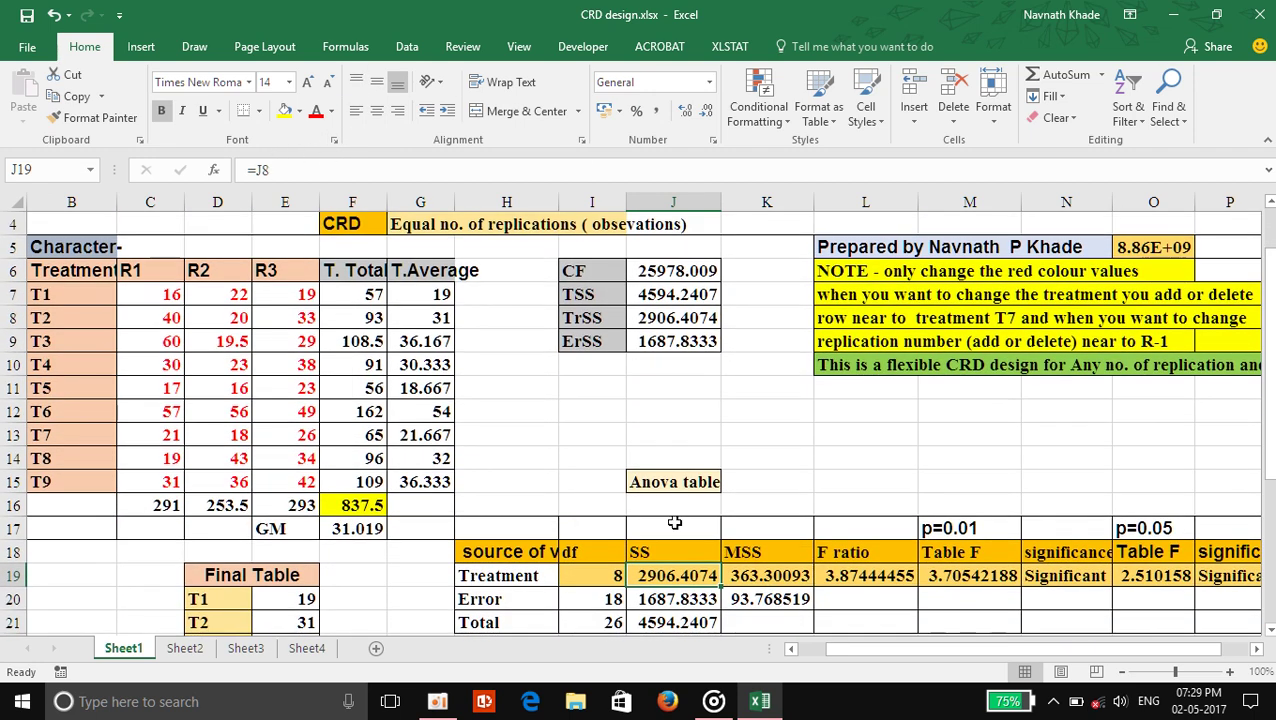
pyautogui.scroll(-1, 708, 522)
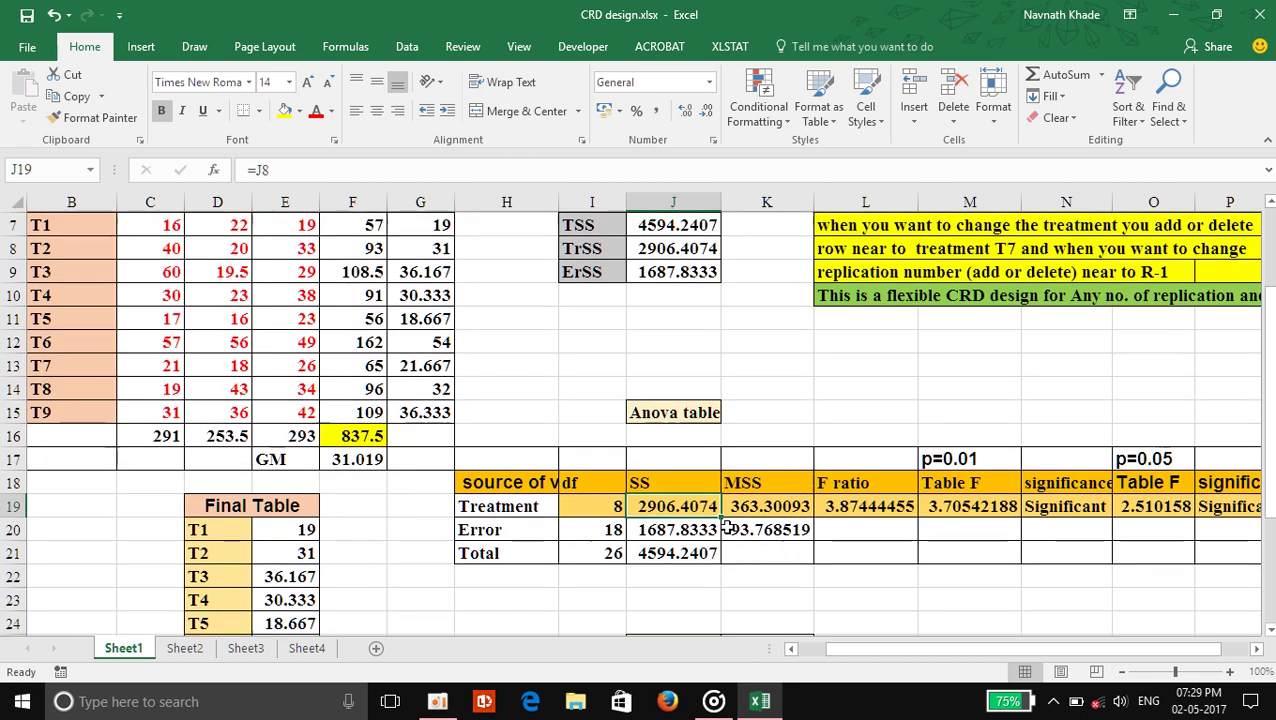
pyautogui.click(793, 505)
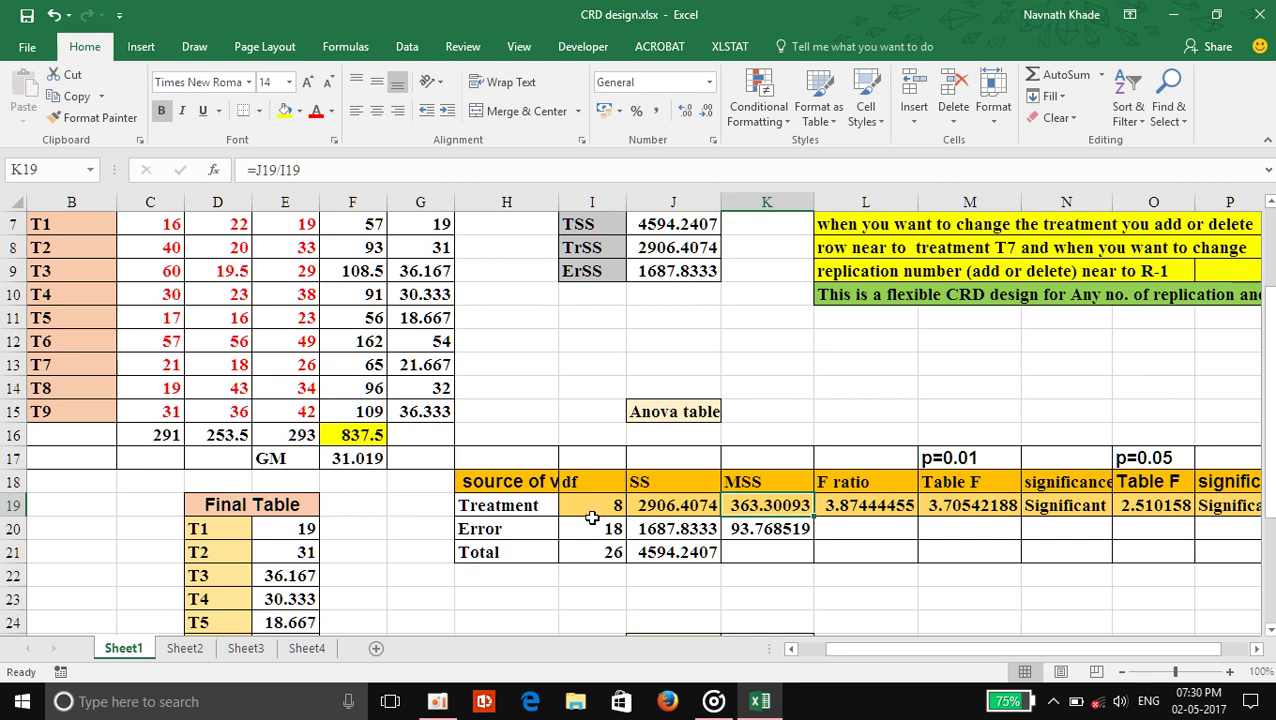
pyautogui.click(781, 528)
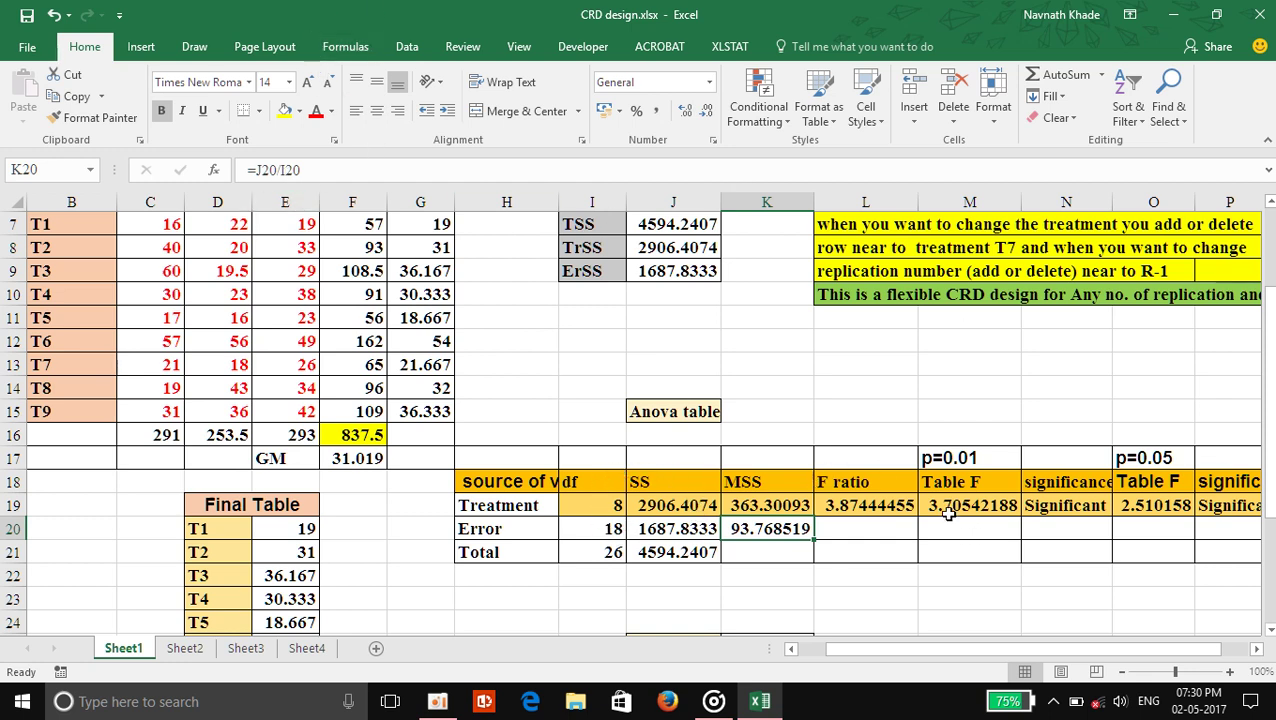
# - Examine the treatment row's F ratio, the Table F formulas at p=0.01 and p=0.05, and the p=0.05 significance formula in P19
pyautogui.click(872, 510)
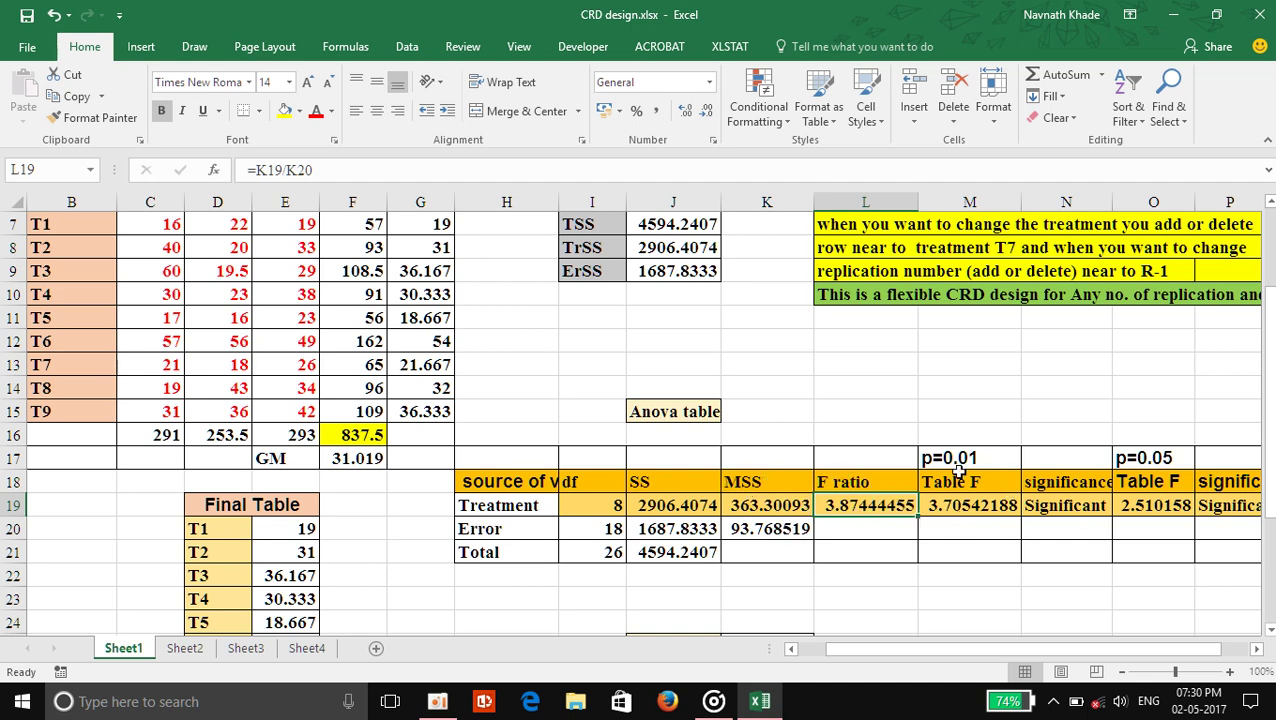
pyautogui.click(966, 503)
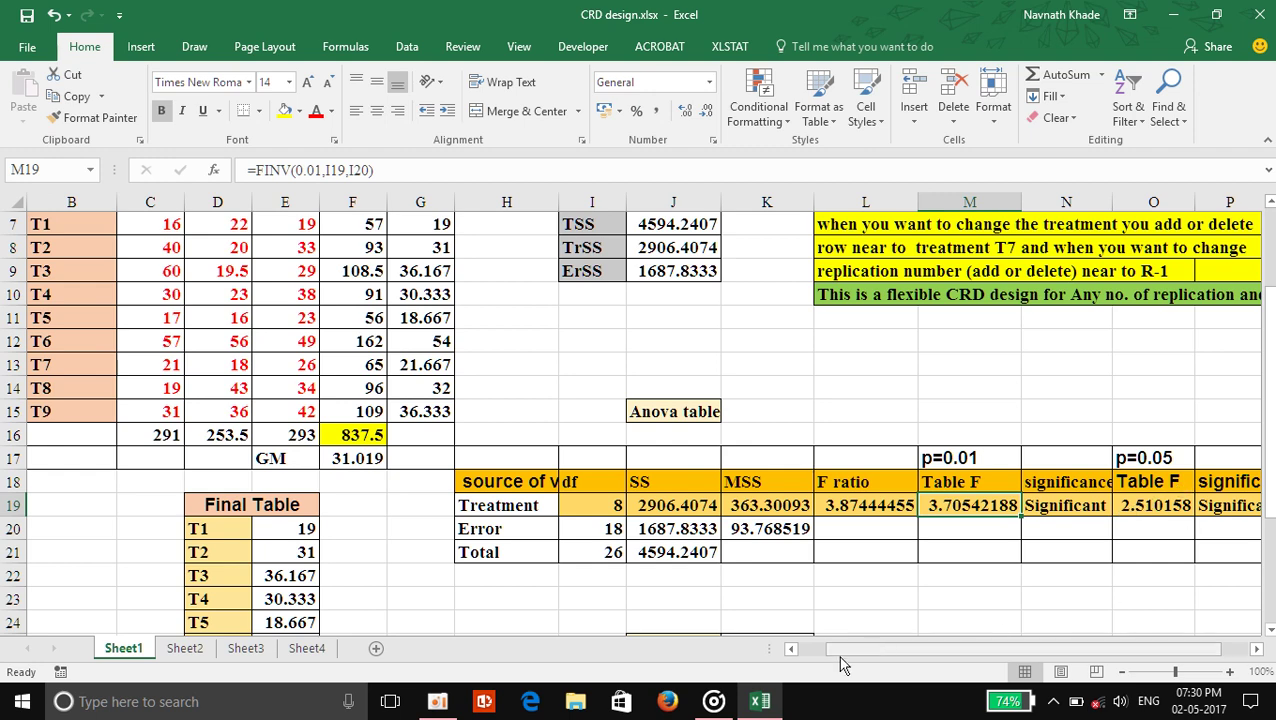
pyautogui.moveTo(840, 663); pyautogui.dragTo(870, 660)
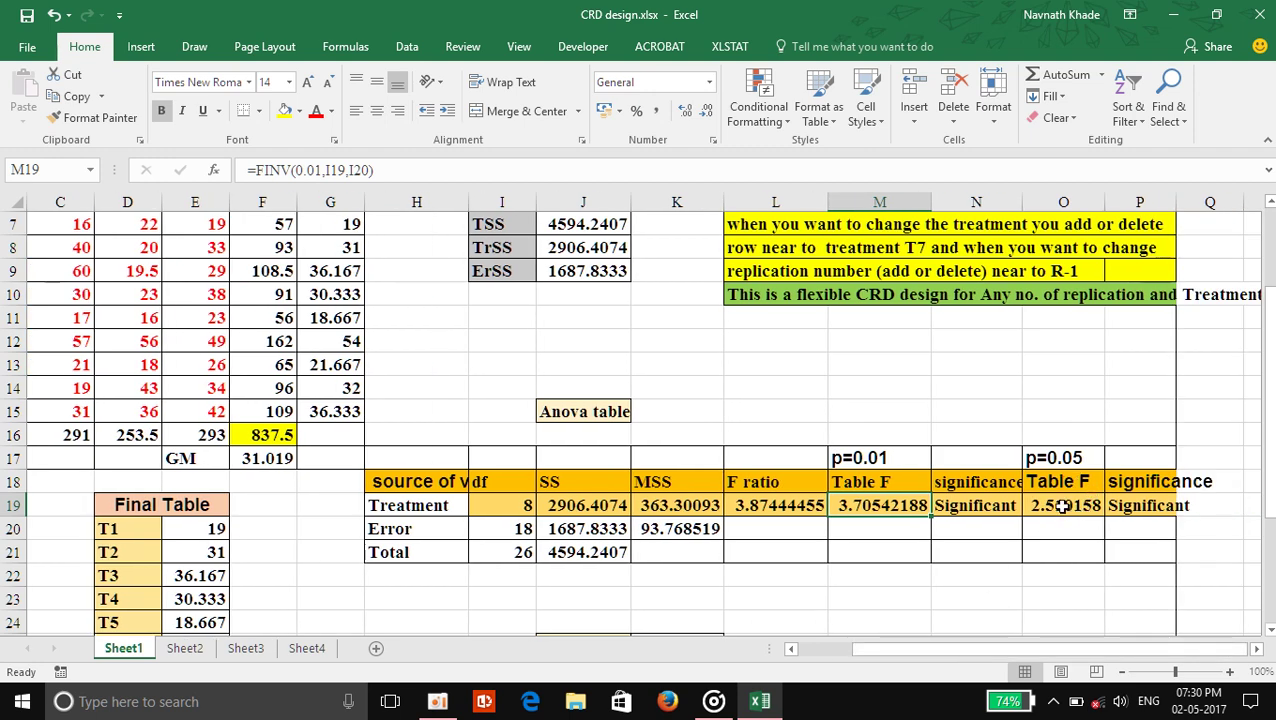
pyautogui.click(1063, 506)
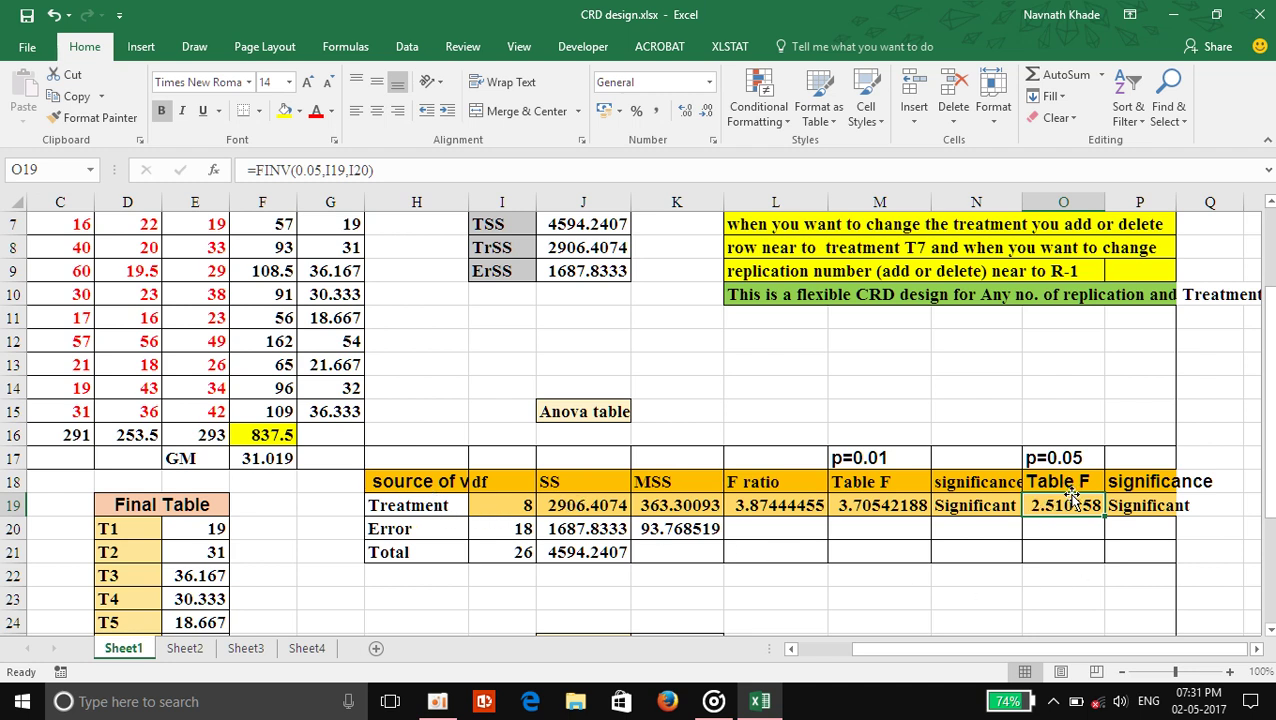
pyautogui.click(1122, 554)
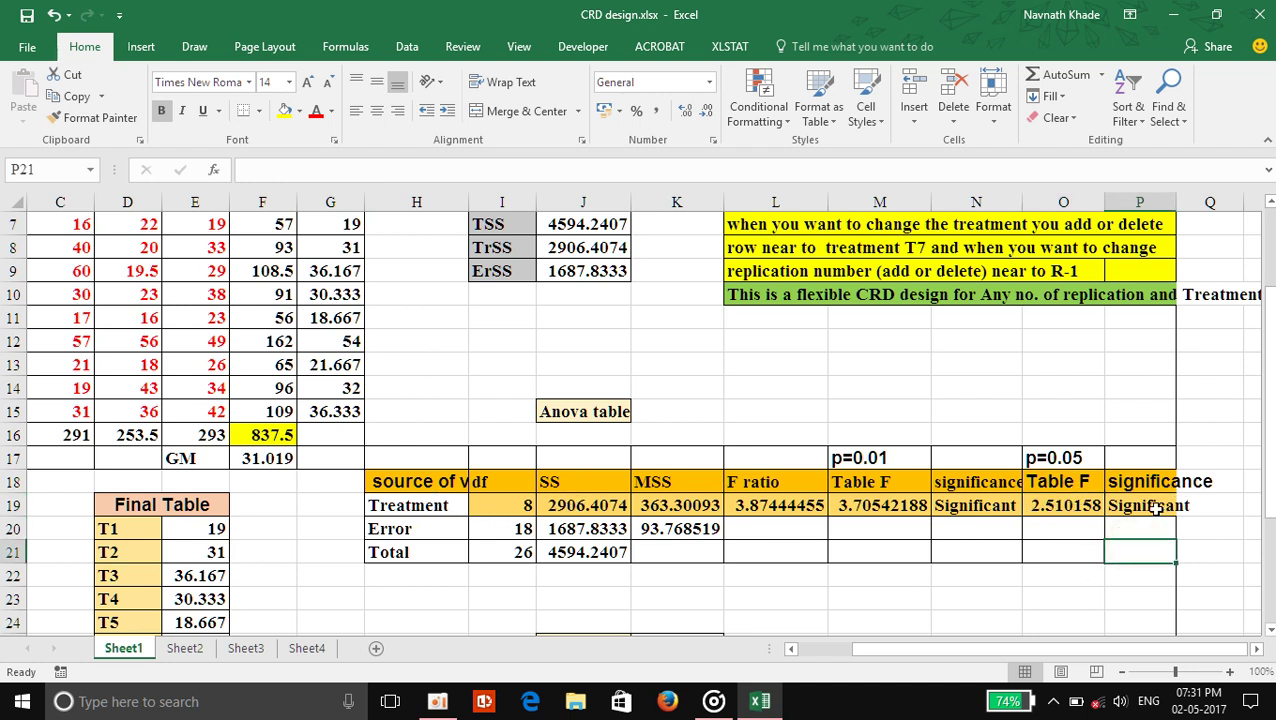
pyautogui.click(1155, 508)
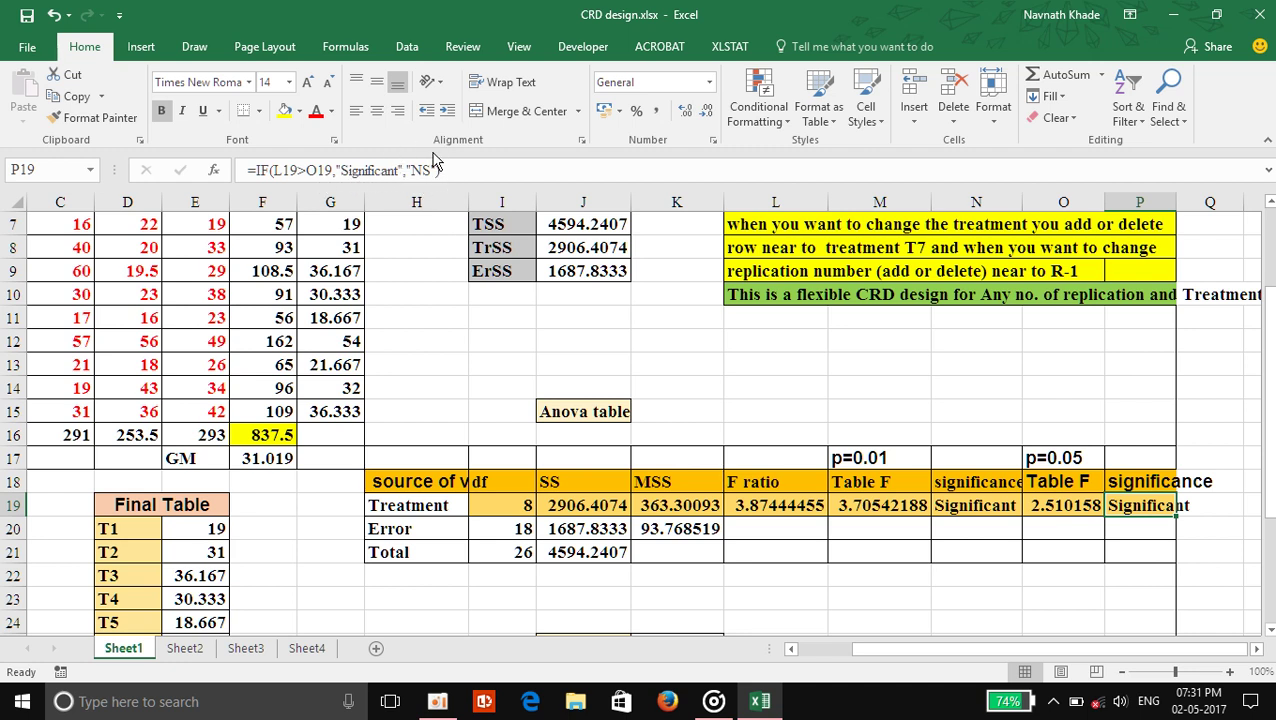
pyautogui.click(1192, 535)
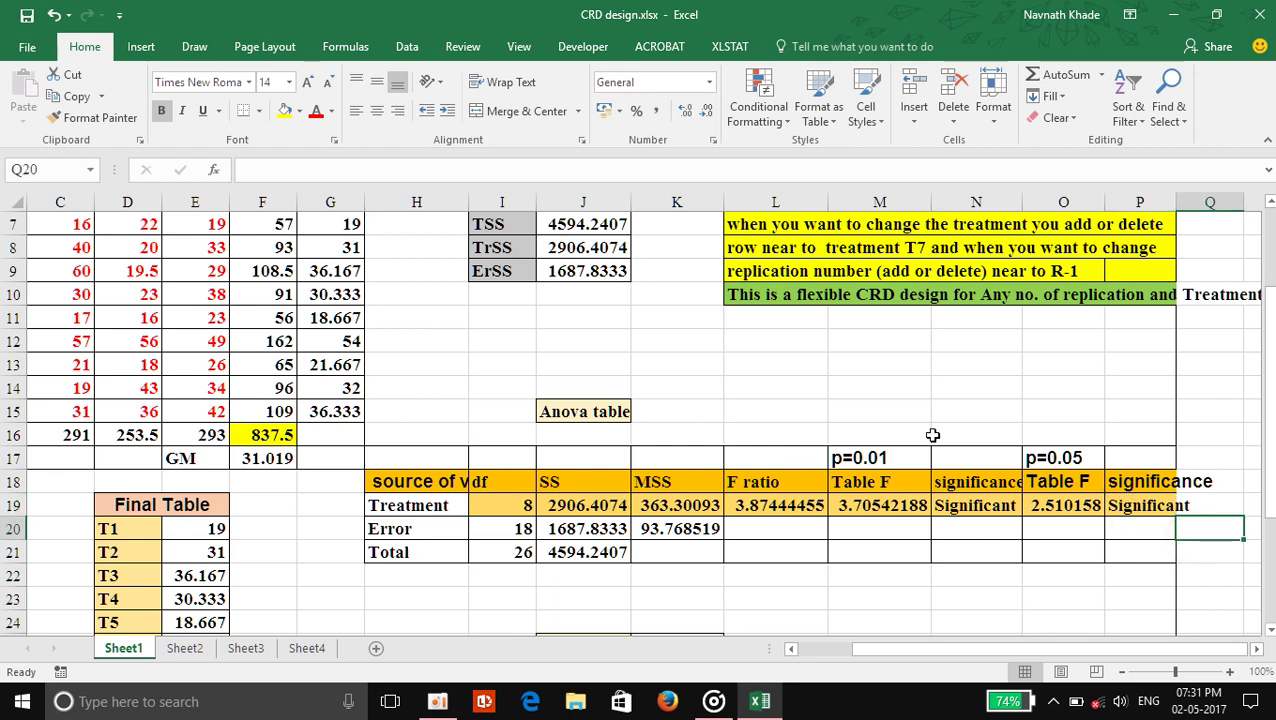
# - Inspect the SEd and SEm formulas in cells K25 and K26 below the Anova table
pyautogui.moveTo(1018, 648); pyautogui.dragTo(917, 655)
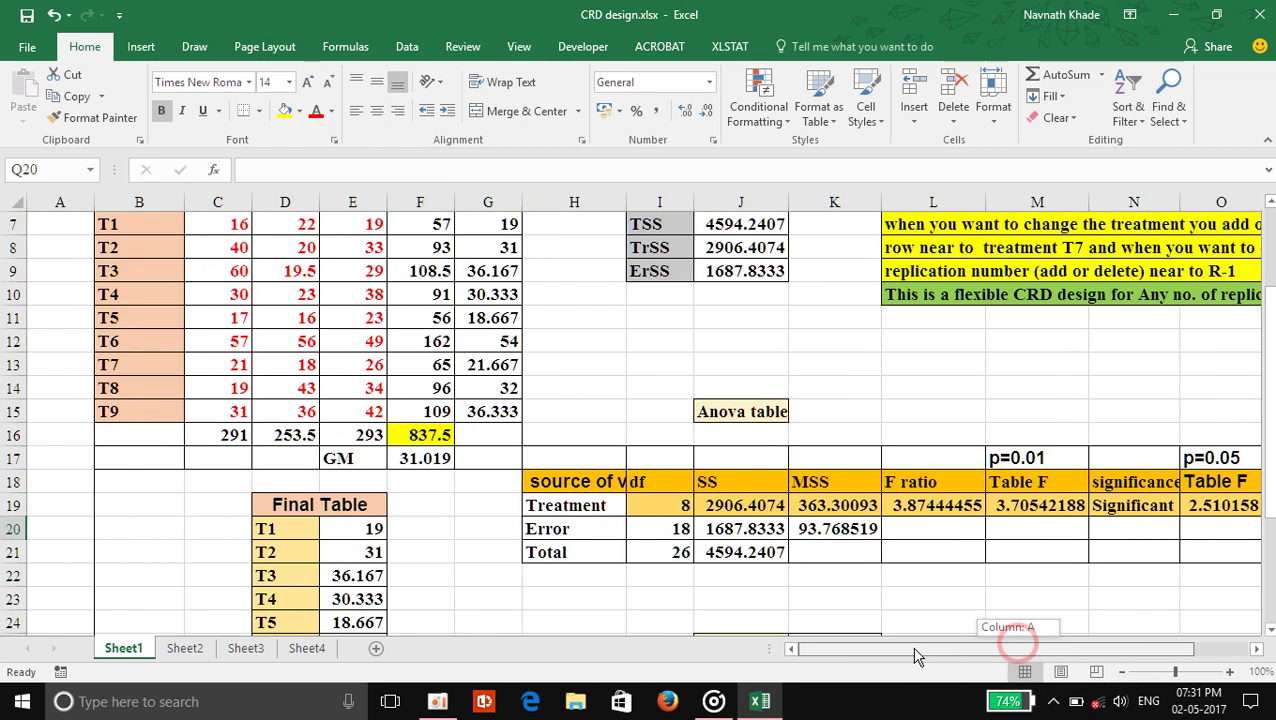
pyautogui.scroll(-3, 524, 452)
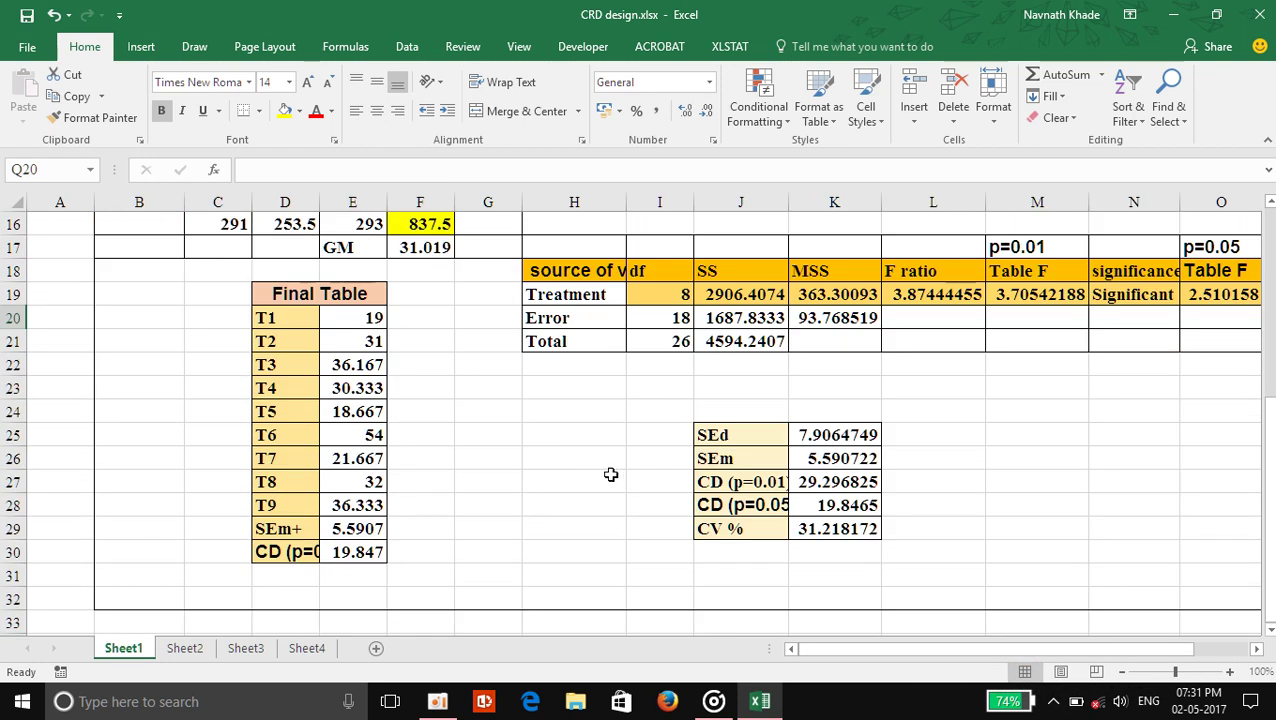
pyautogui.click(835, 435)
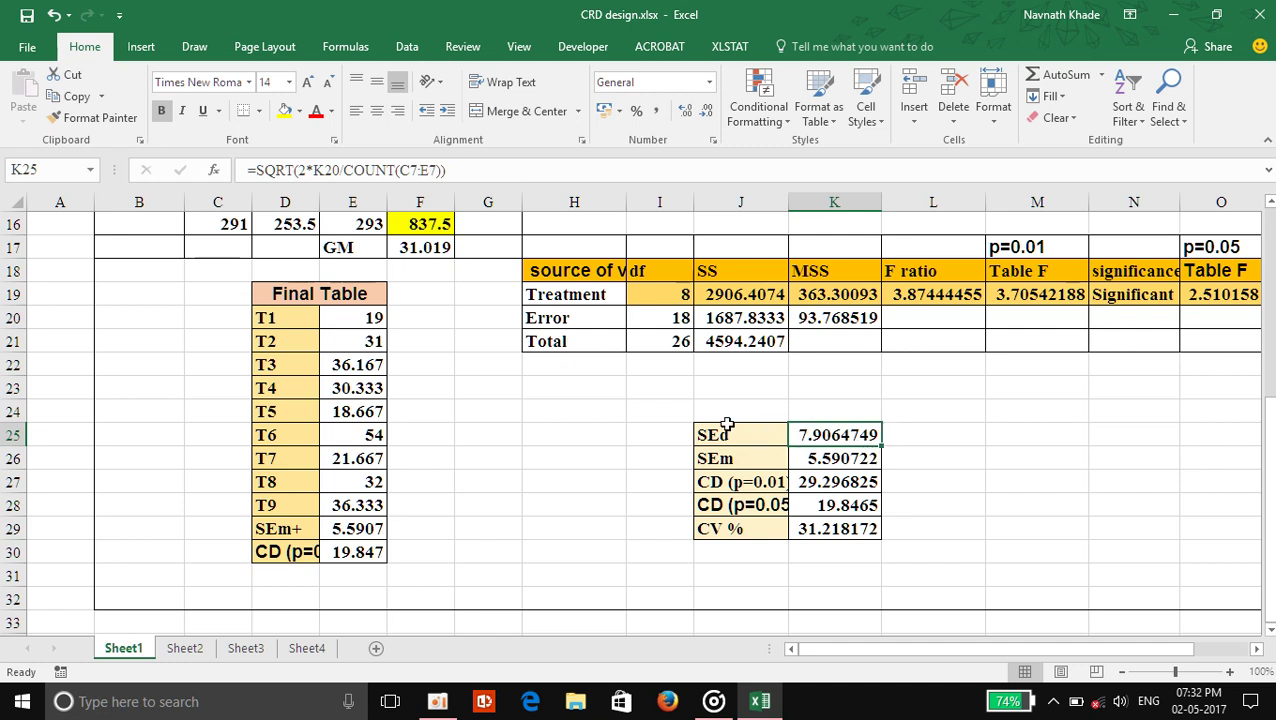
pyautogui.click(853, 462)
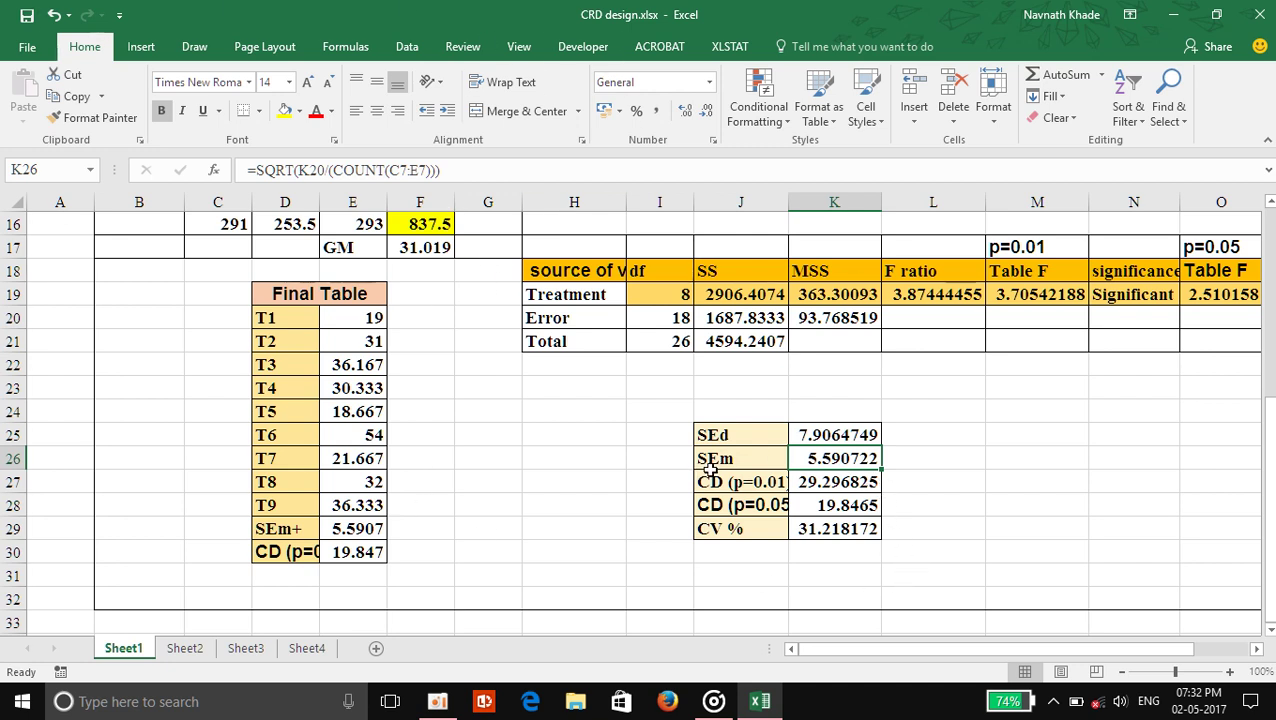
# - Review the CD formulas for p=0.01 and p=0.05 in K27 and K28, rechecking the SEm formula in K26
pyautogui.click(828, 485)
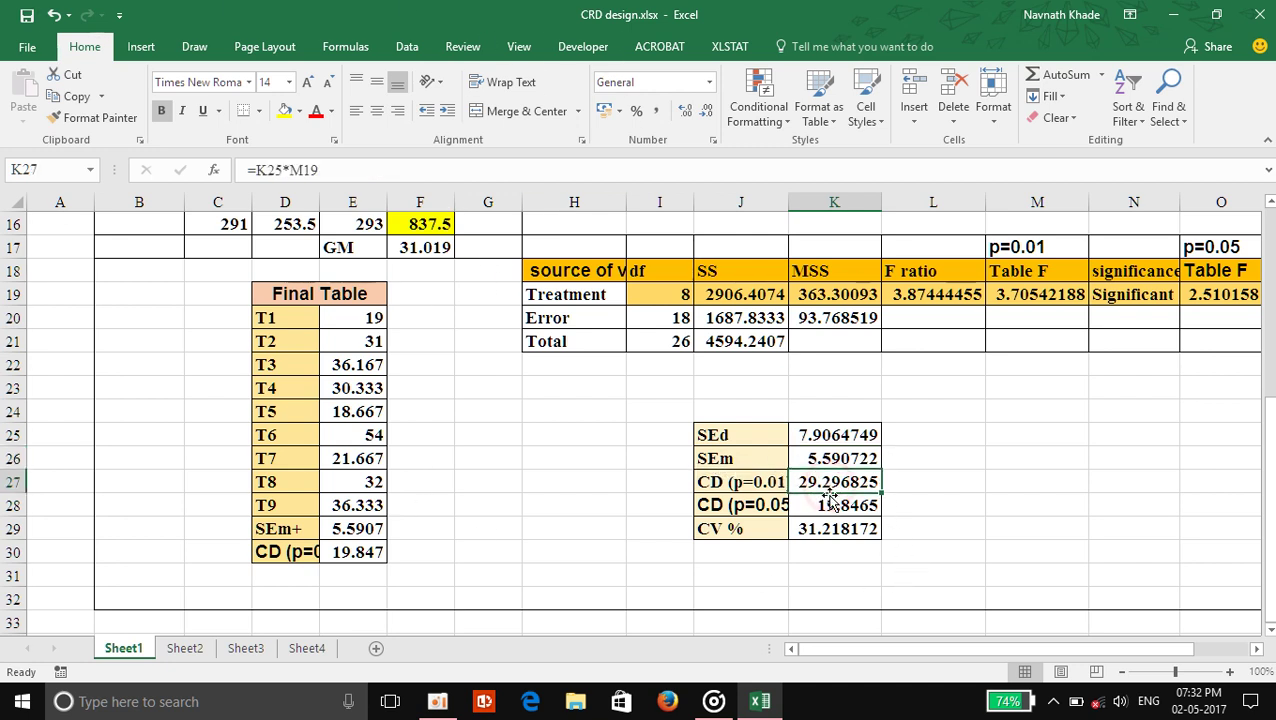
pyautogui.click(815, 505)
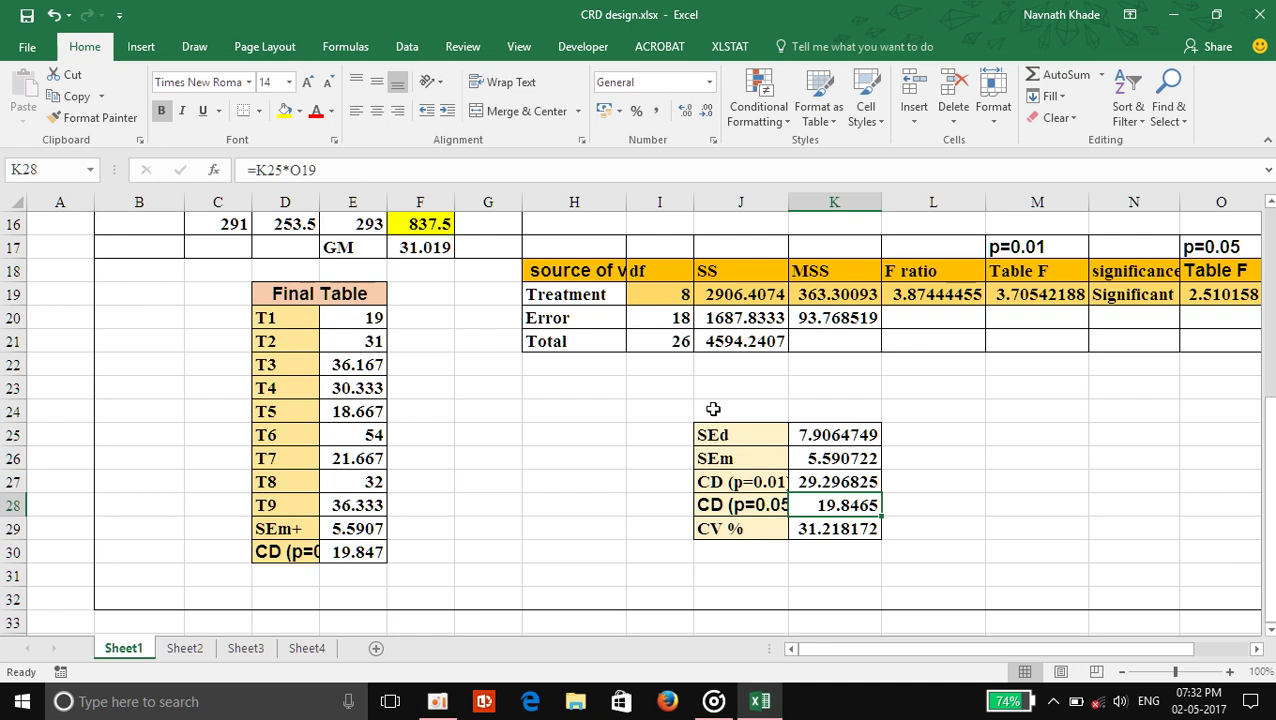
pyautogui.click(858, 462)
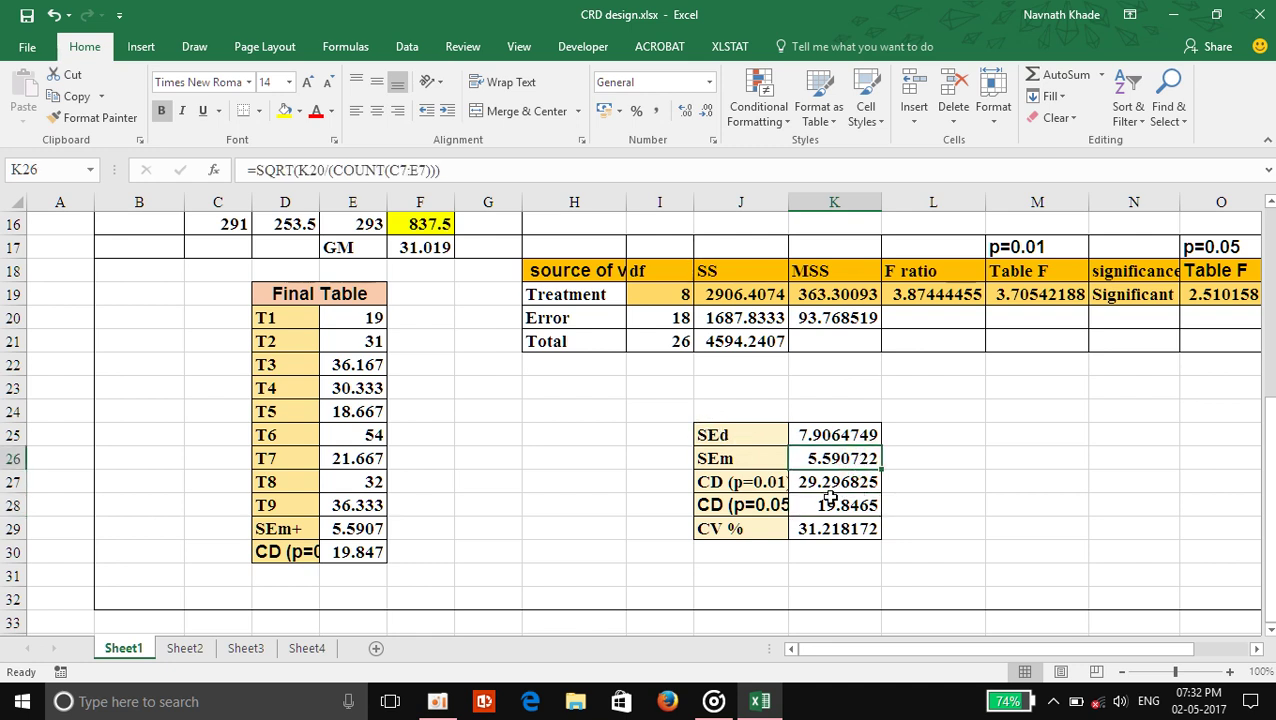
pyautogui.click(828, 482)
pyautogui.click(1001, 462)
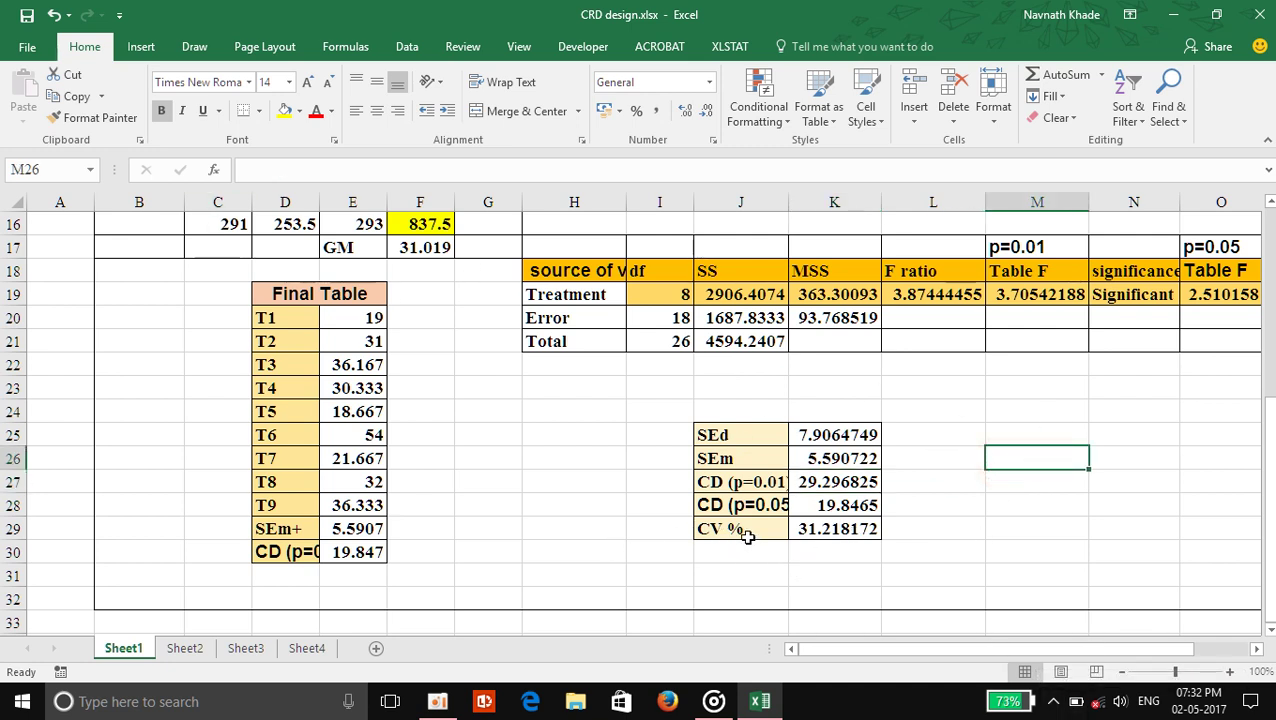
# - Examine the CV % formula in cell K29
pyautogui.click(834, 529)
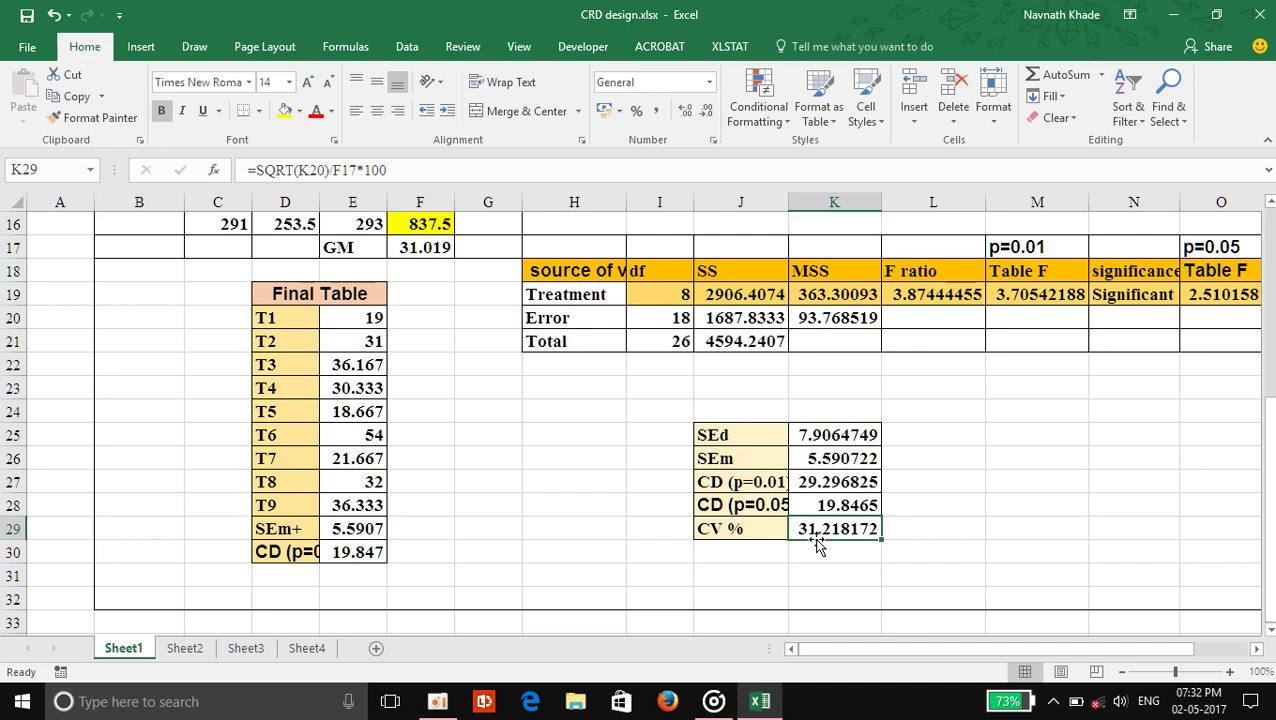
pyautogui.click(930, 548)
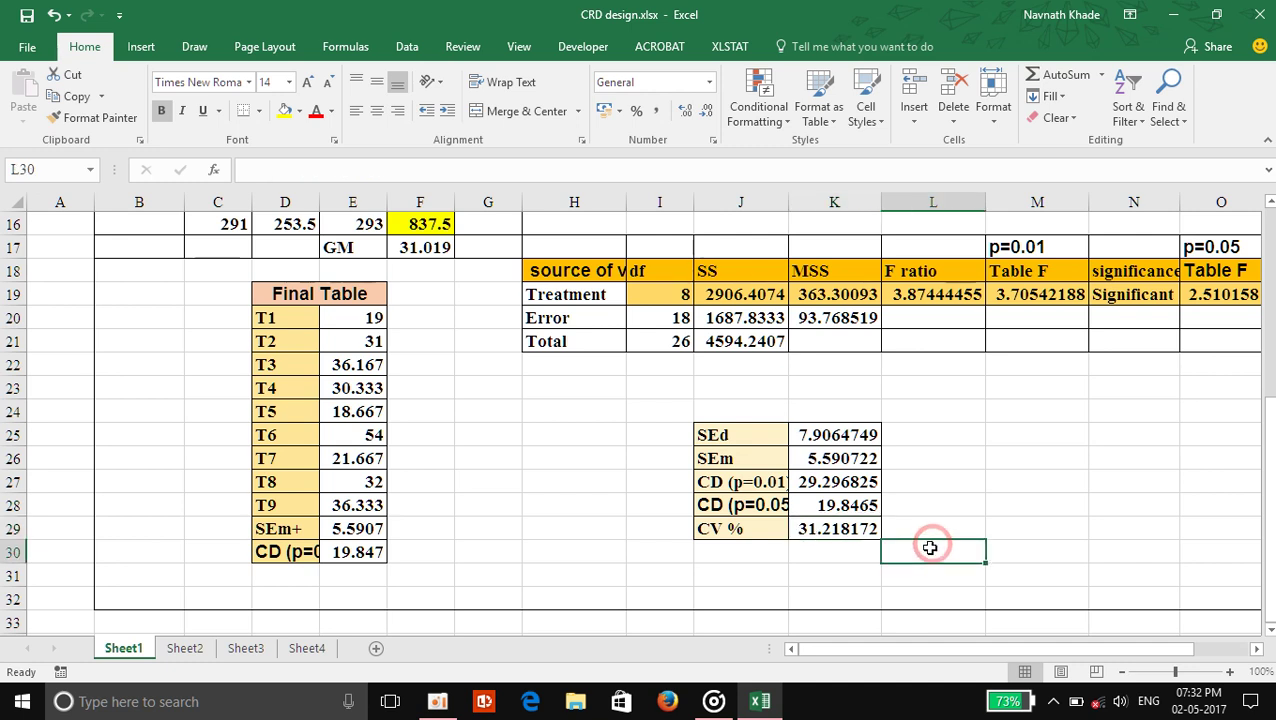
pyautogui.click(808, 529)
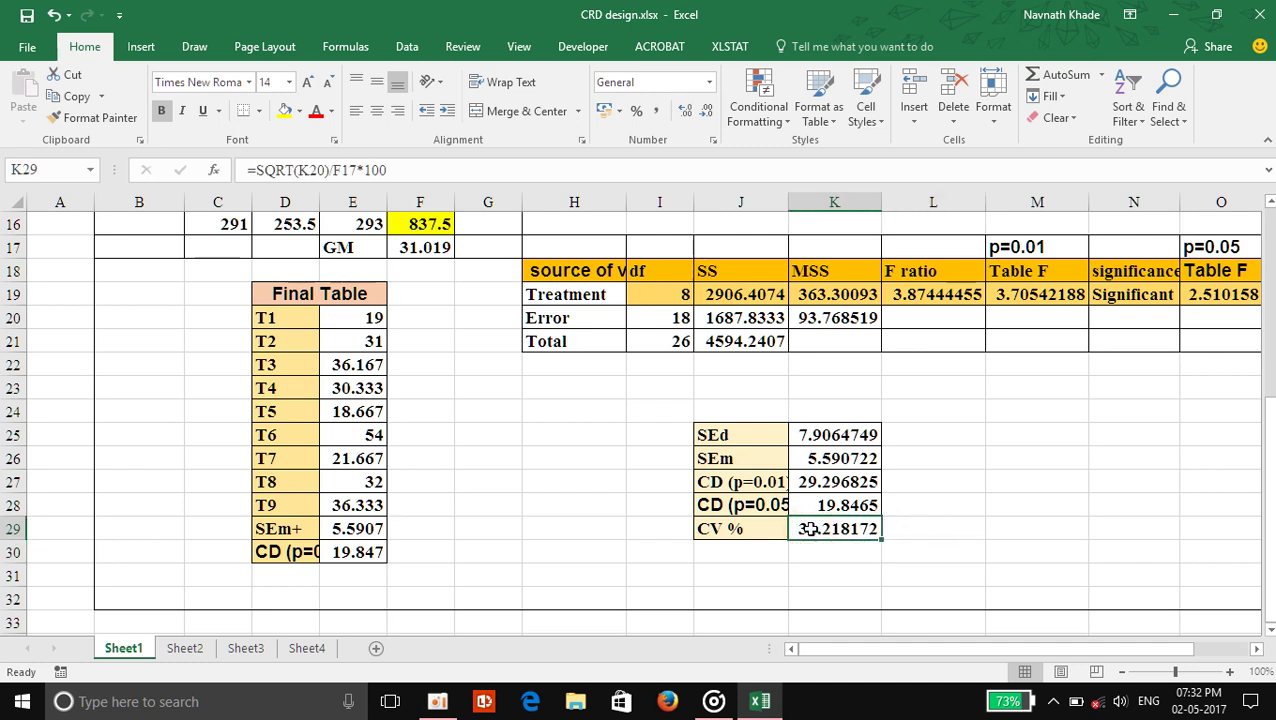
pyautogui.click(928, 530)
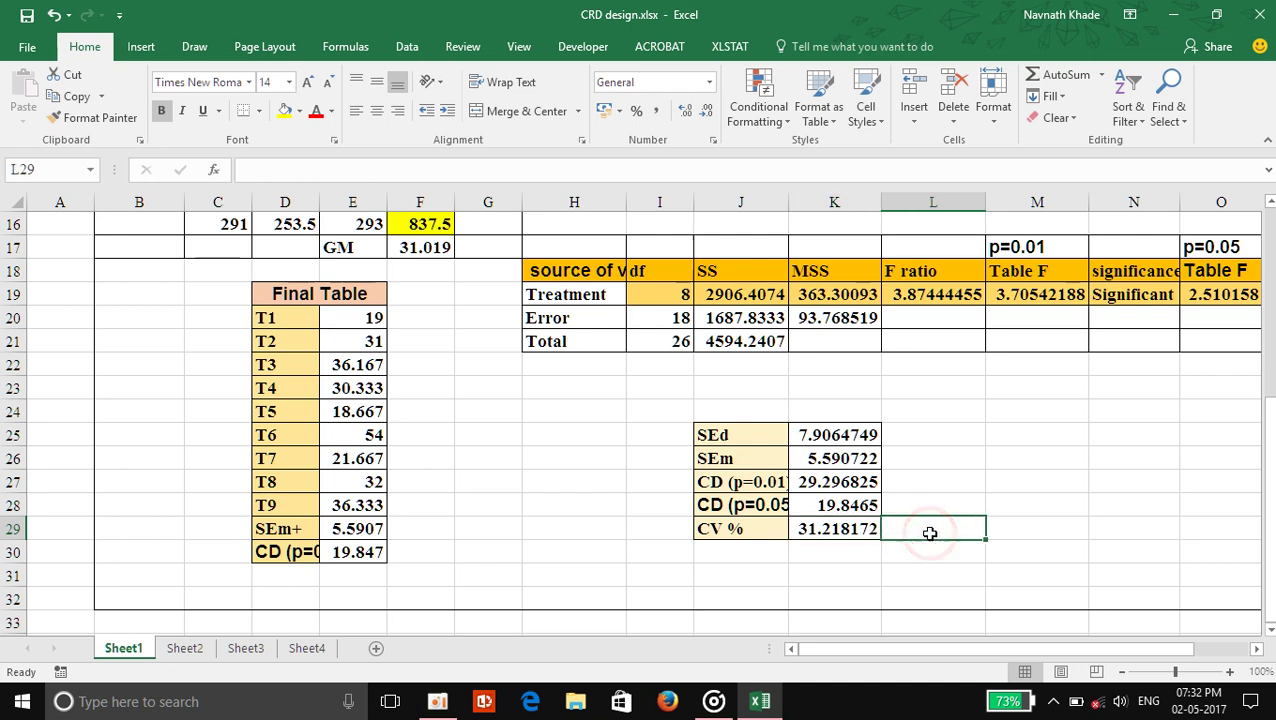
pyautogui.click(840, 526)
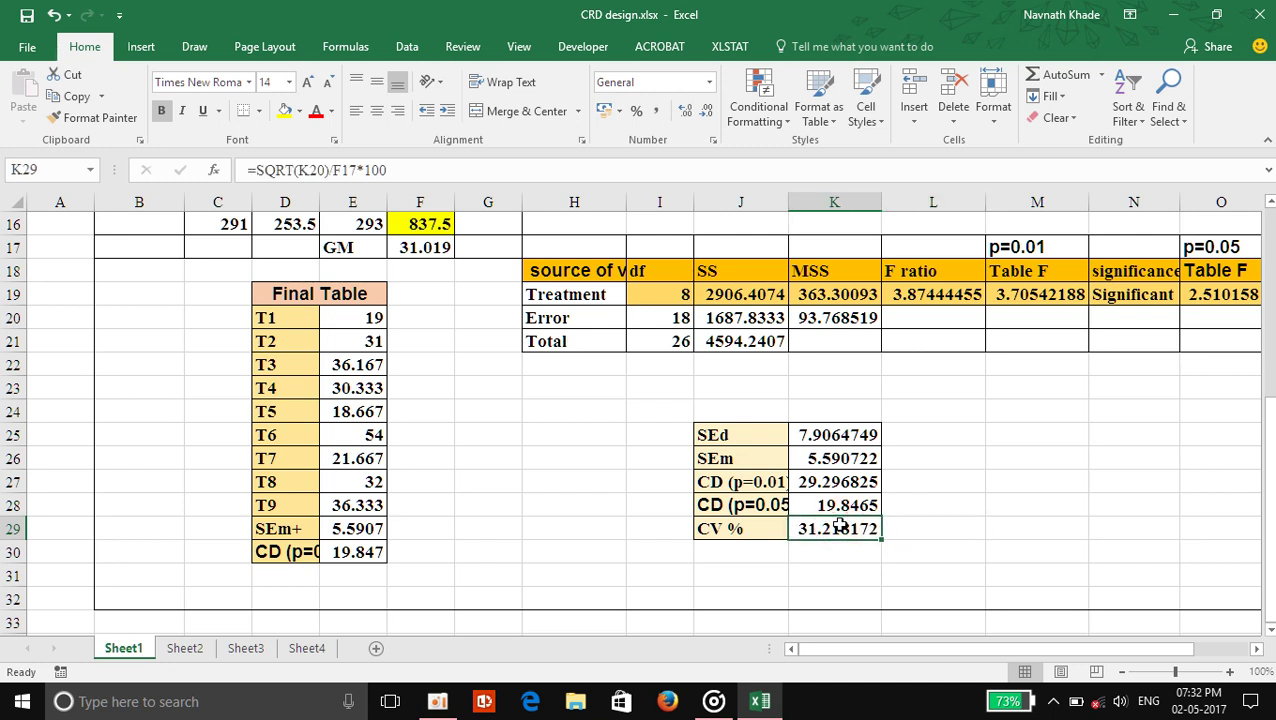
pyautogui.click(924, 538)
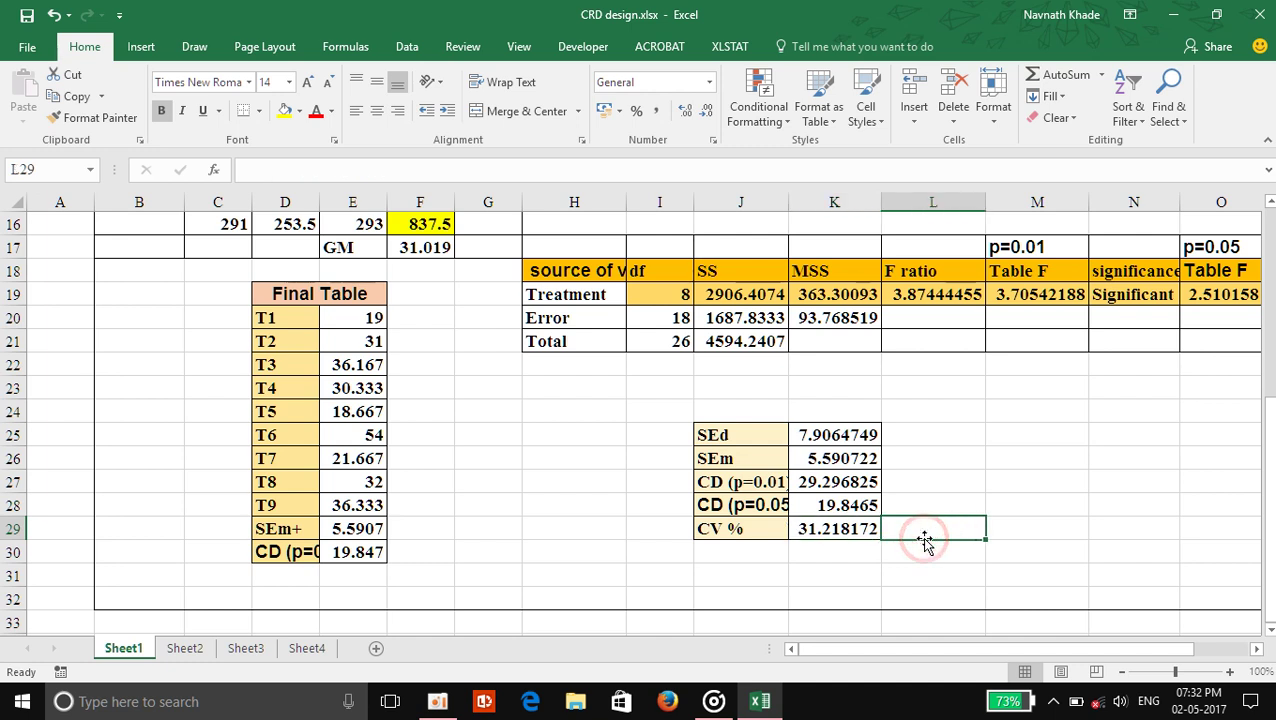
pyautogui.click(939, 459)
pyautogui.click(939, 432)
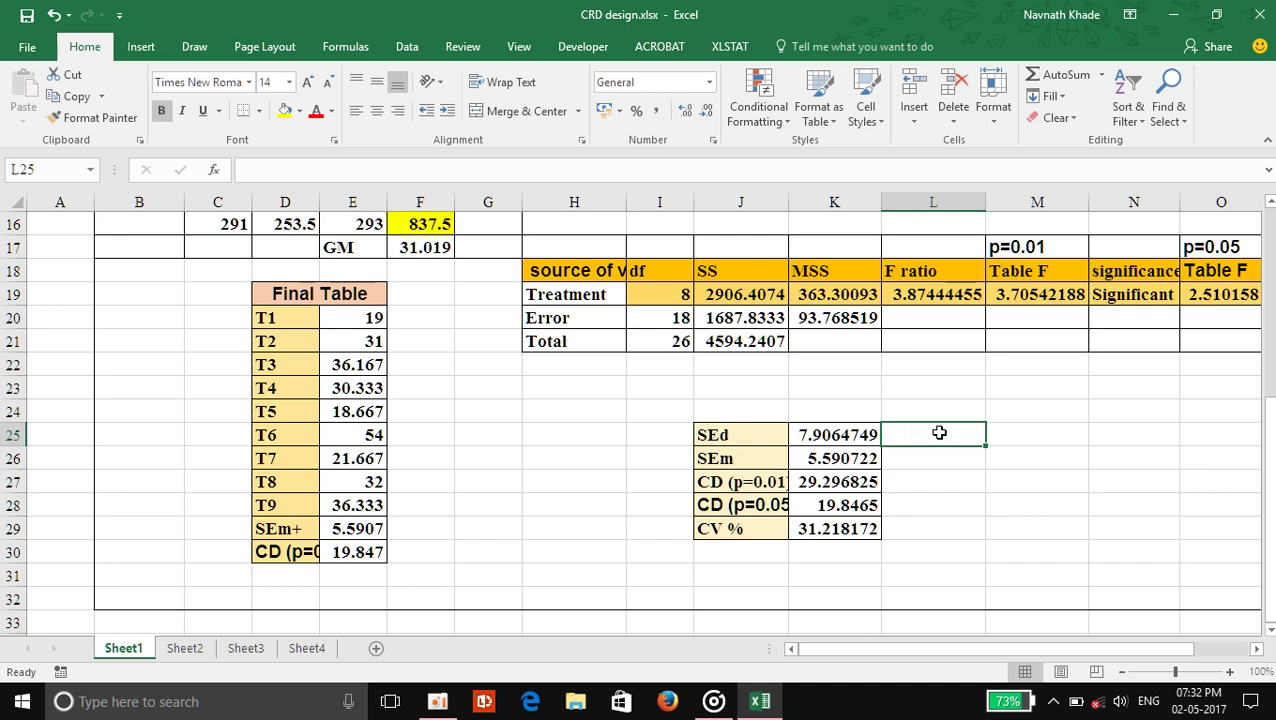
pyautogui.click(966, 481)
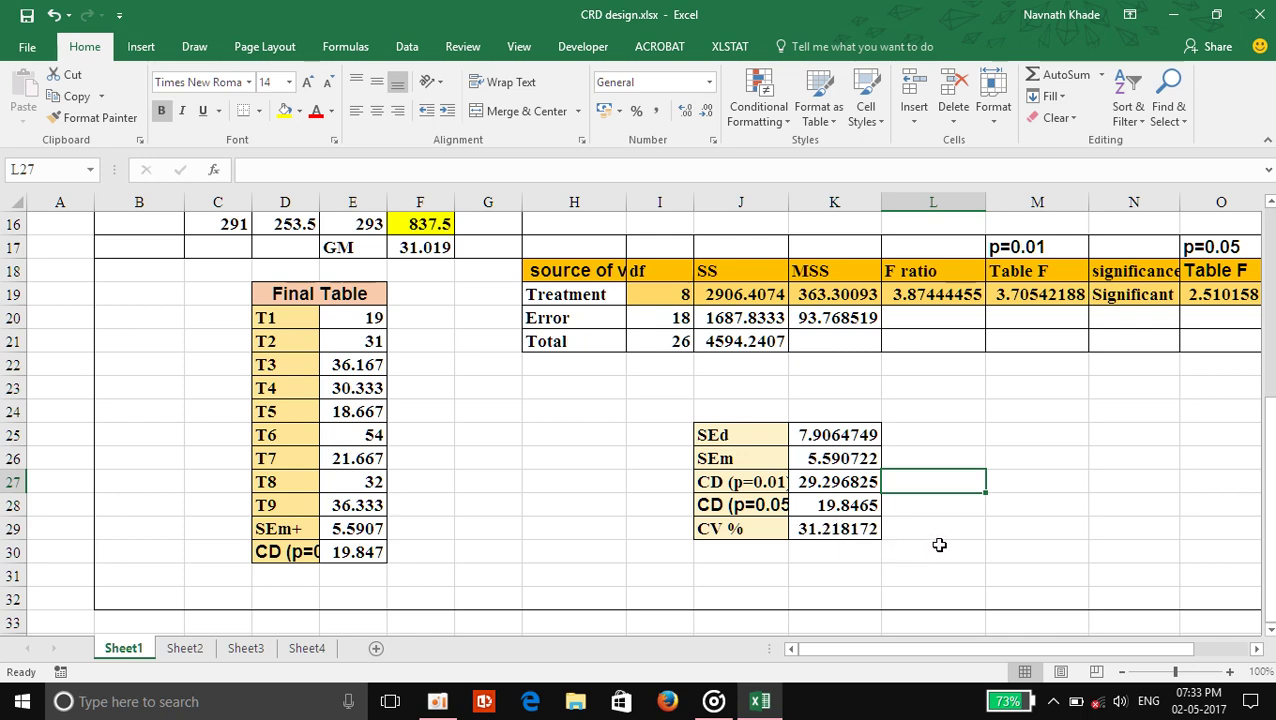
pyautogui.scroll(4, 939, 544)
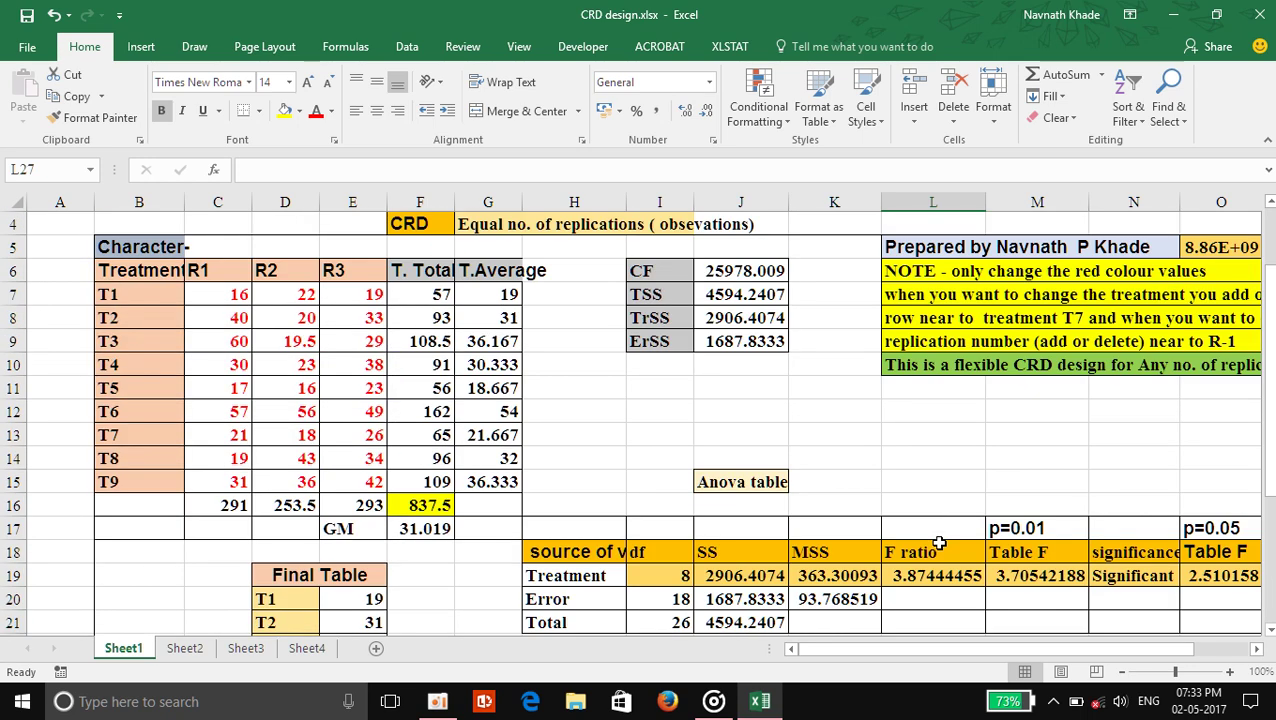